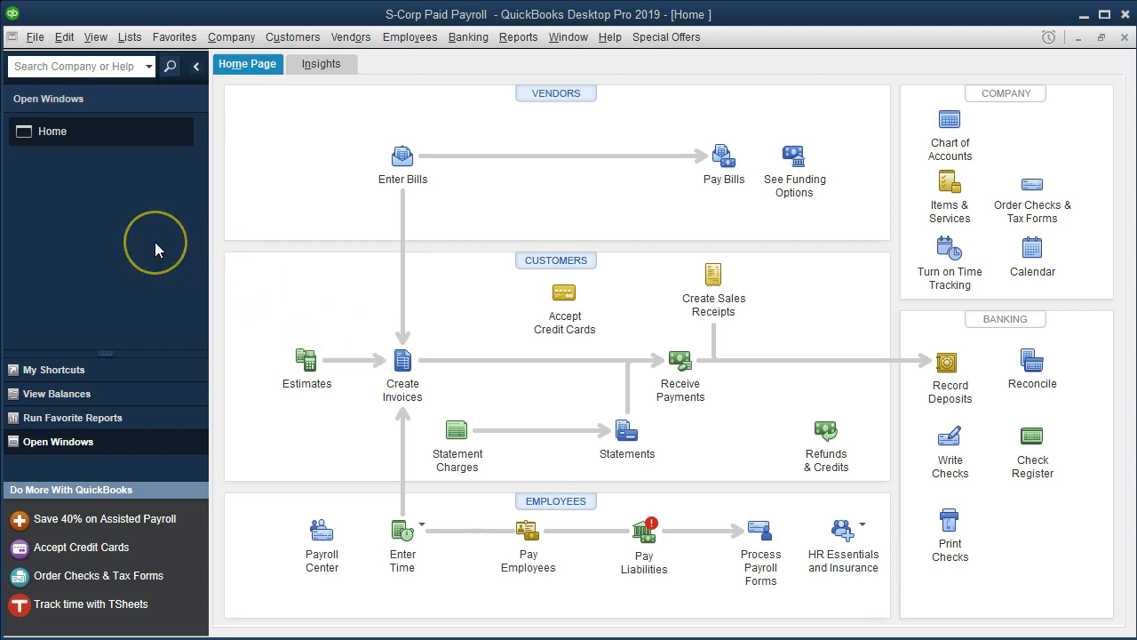
Show the open window list and open the standard Balance Sheet report
click(98, 38)
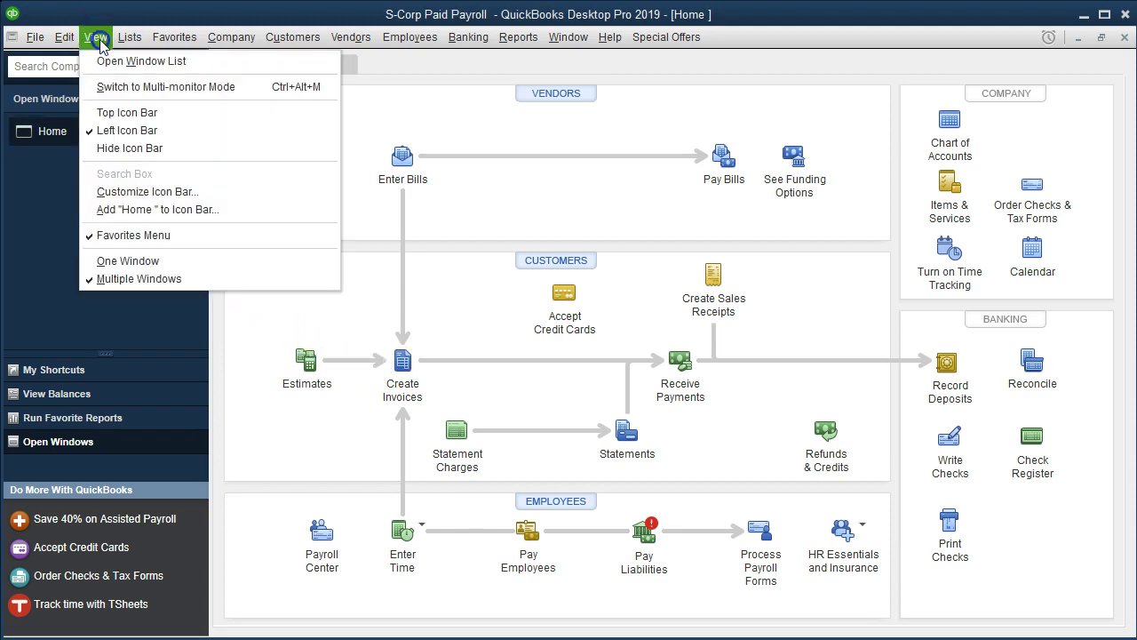
click(144, 66)
click(518, 37)
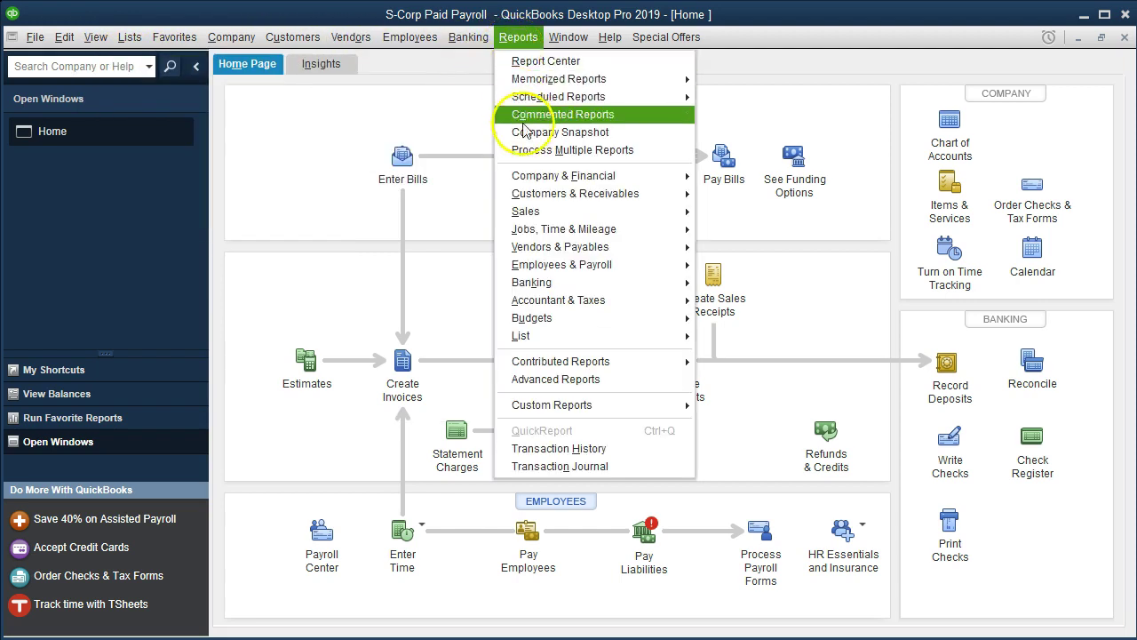
mouse_move(635, 175)
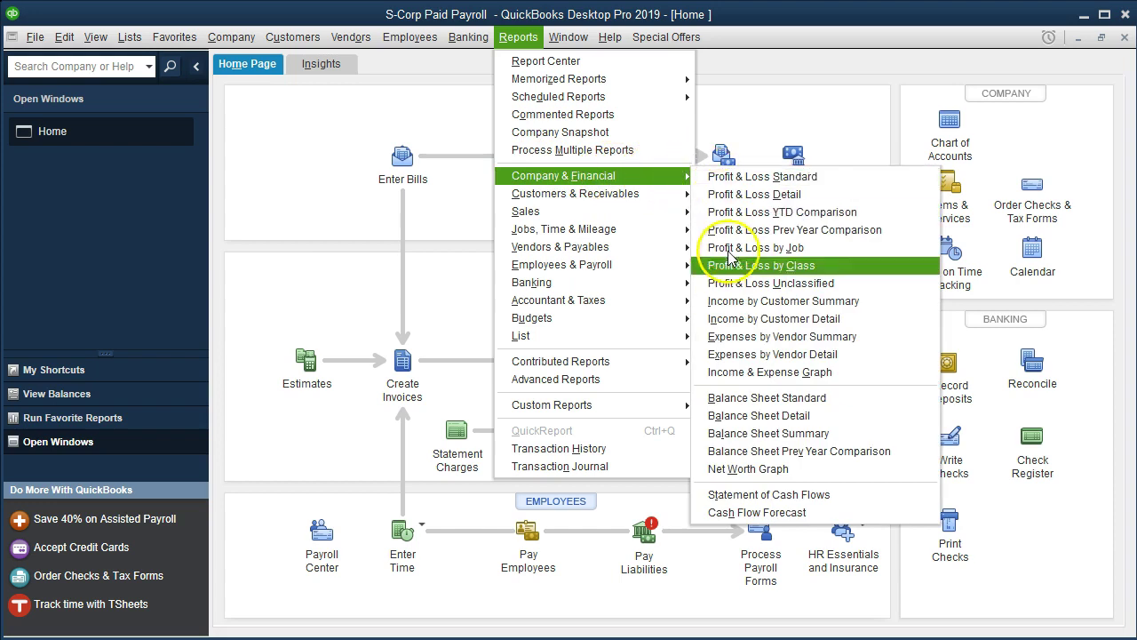
click(769, 399)
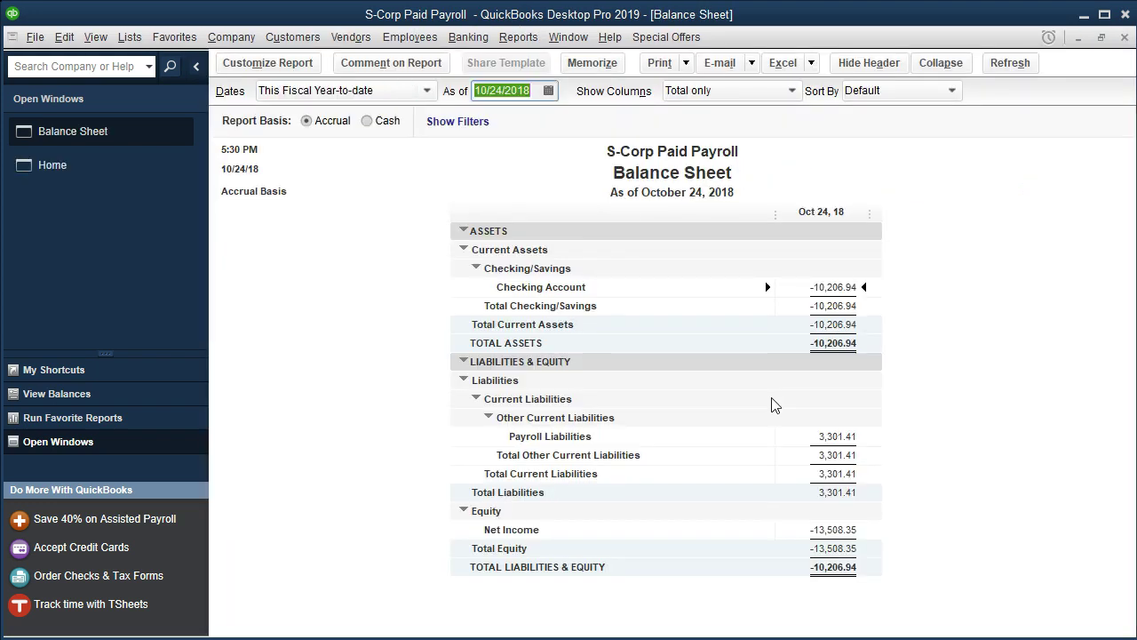
Set the Balance Sheet's as-of date to 12/31/2018 and check the Checking Account and Payroll Liabilities amounts
text(1)
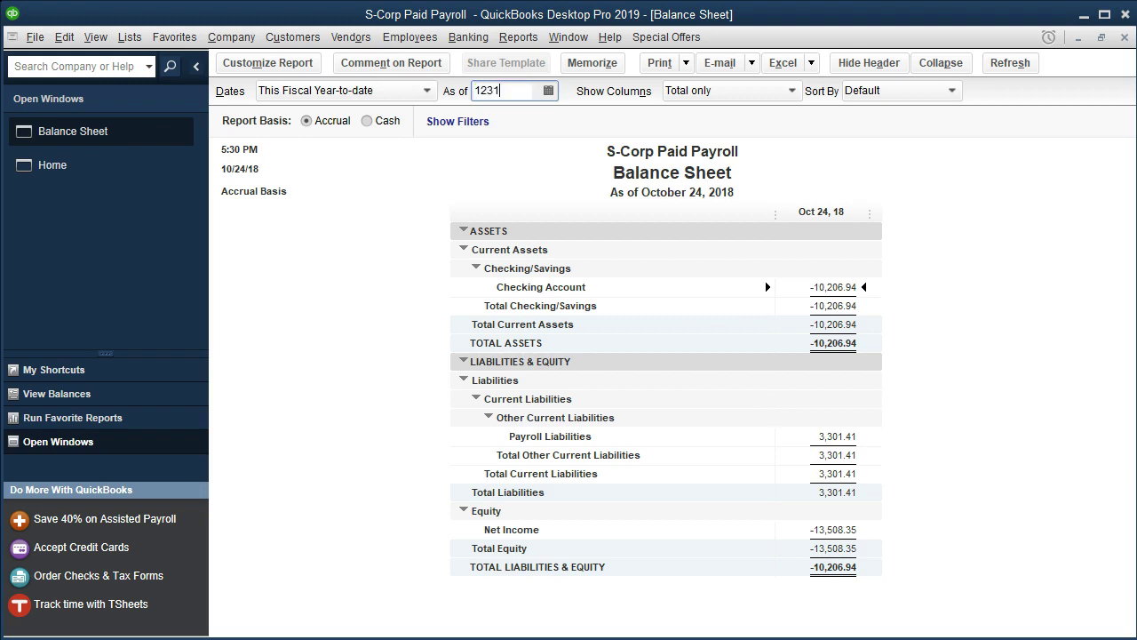
text(2/31/2018)
key(Tab)
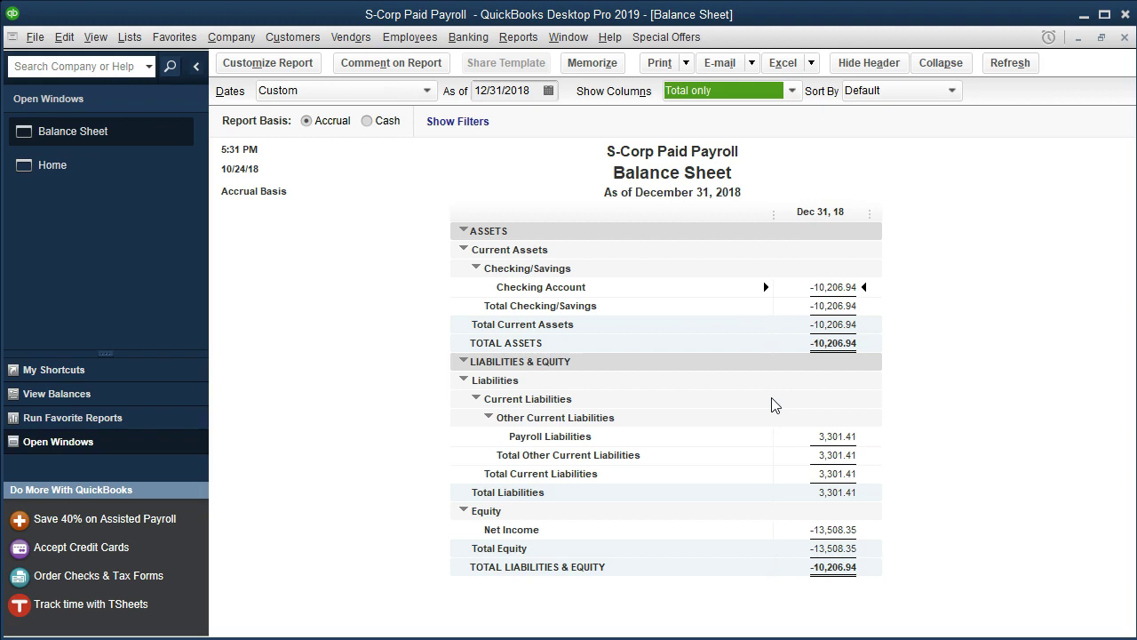
click(825, 284)
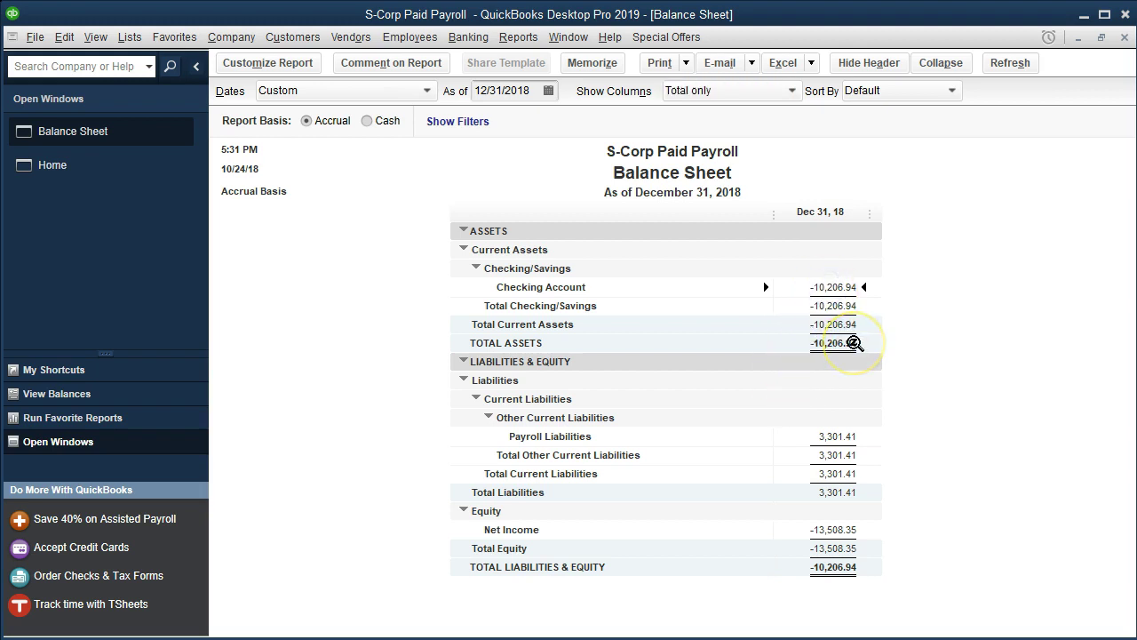
click(839, 432)
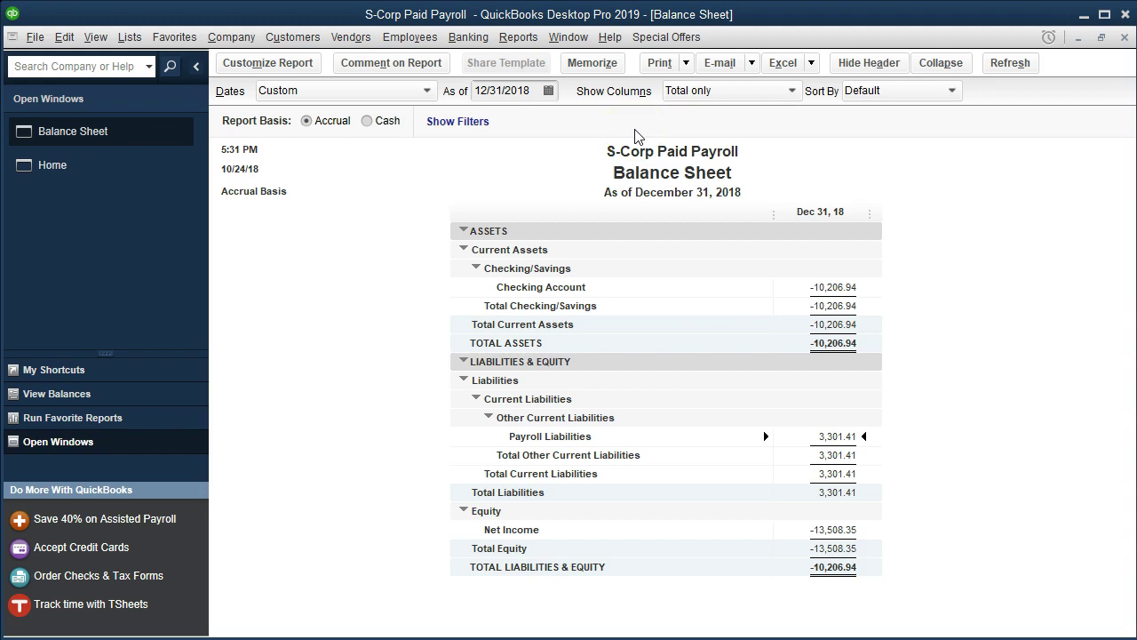
Open the standard Profit & Loss report for 01/01/2018 to 12/31/2018 and check the Payroll Expenses amount
click(522, 43)
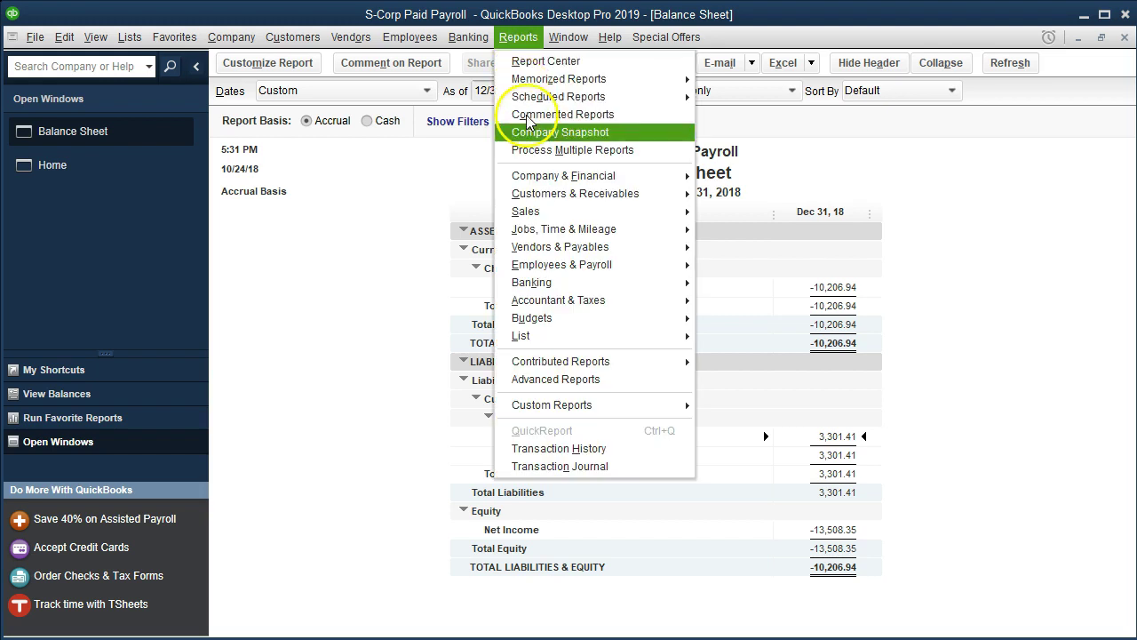
mouse_move(551, 182)
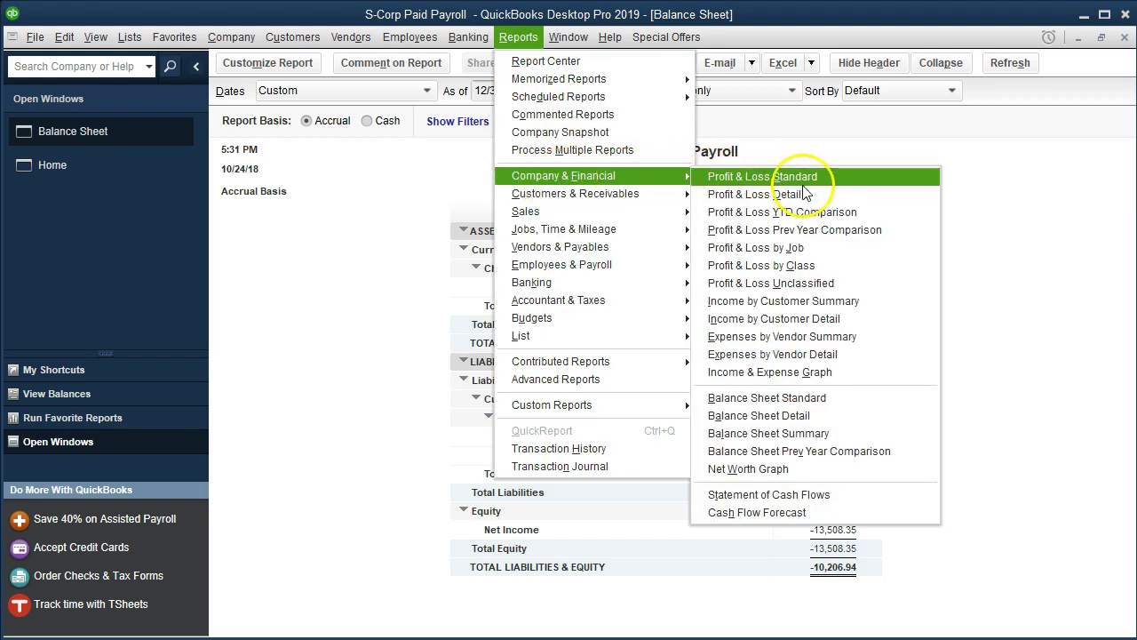
click(853, 182)
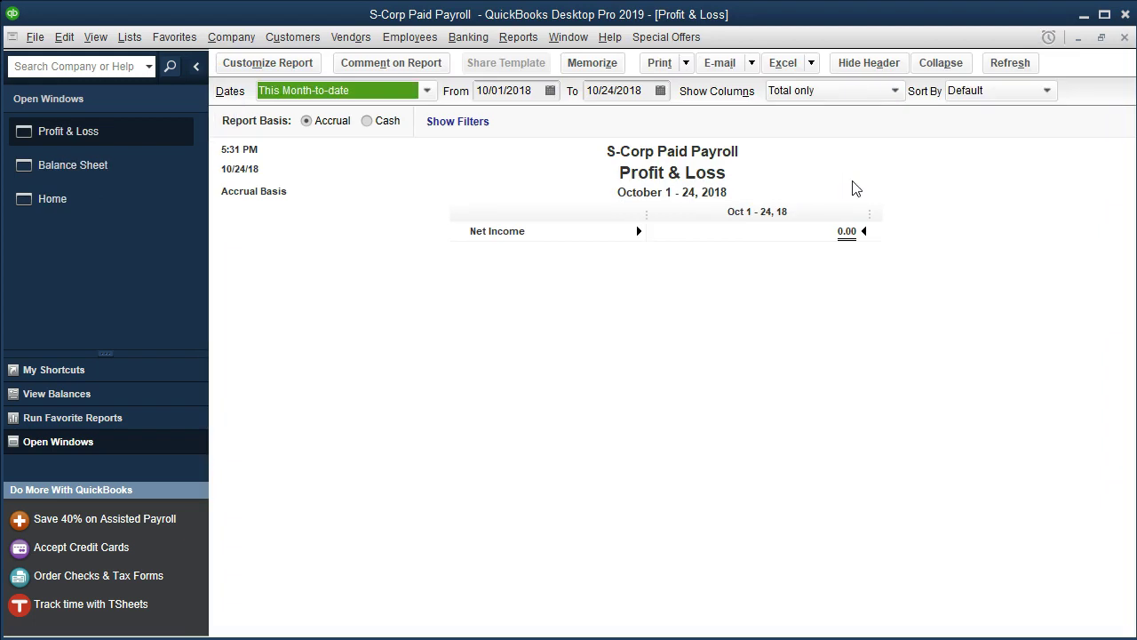
text(010118)
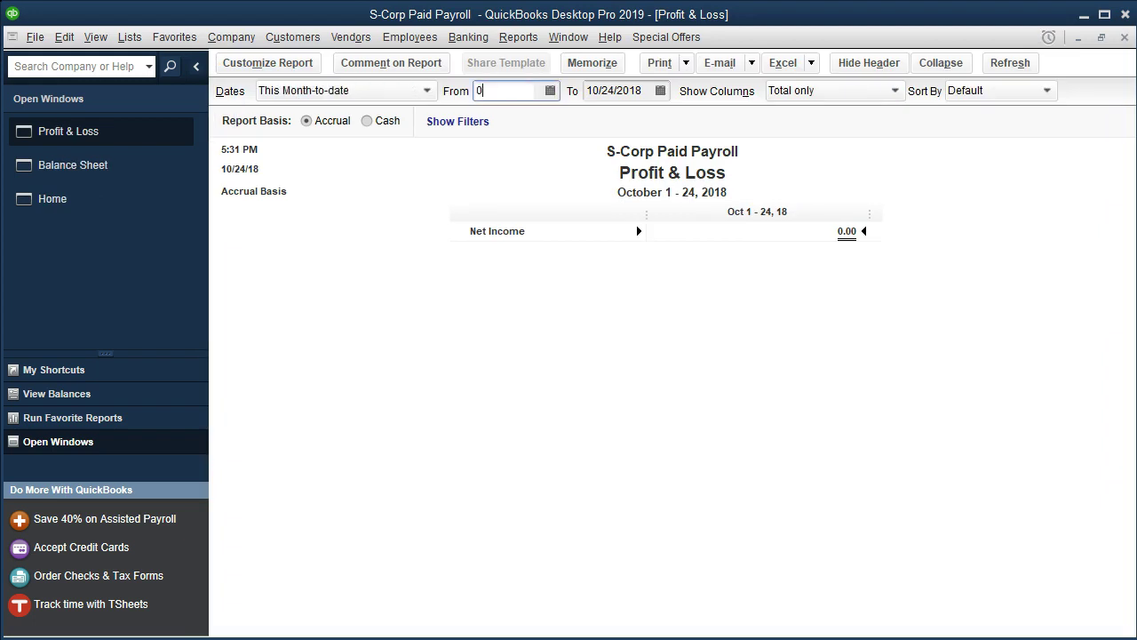
key(Tab)
text(12/31/2018)
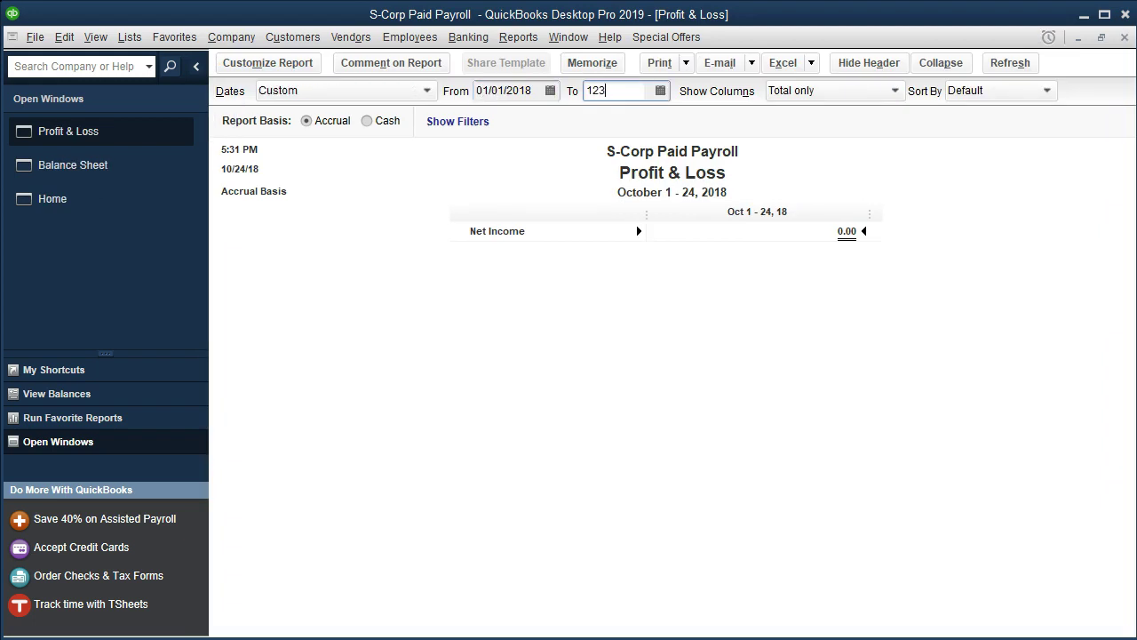
key(Tab)
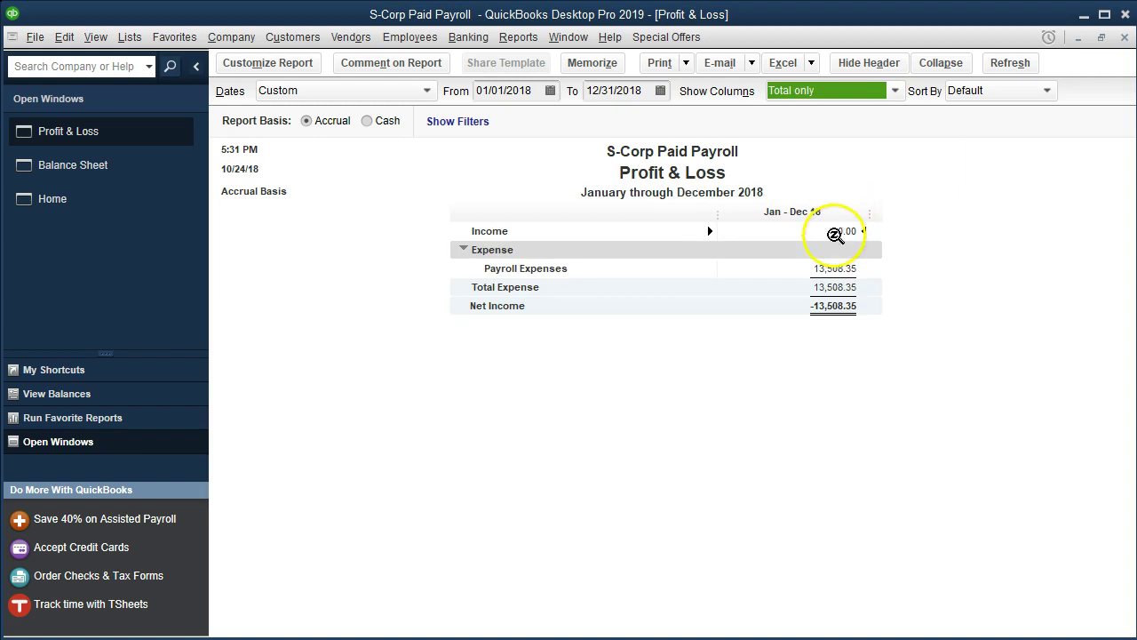
click(822, 268)
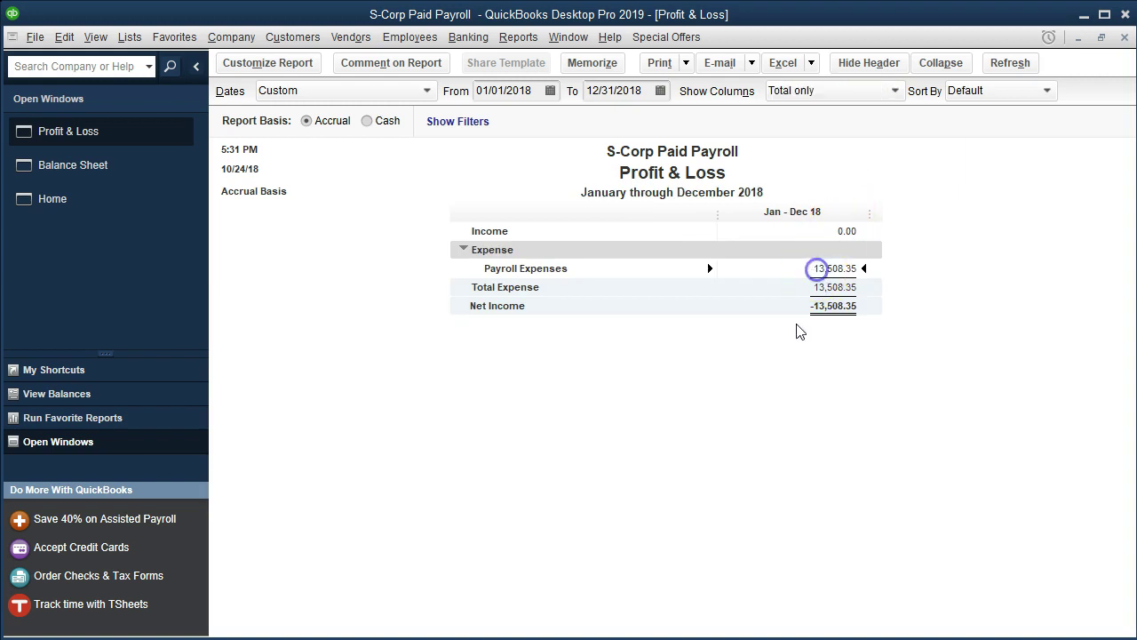
click(761, 360)
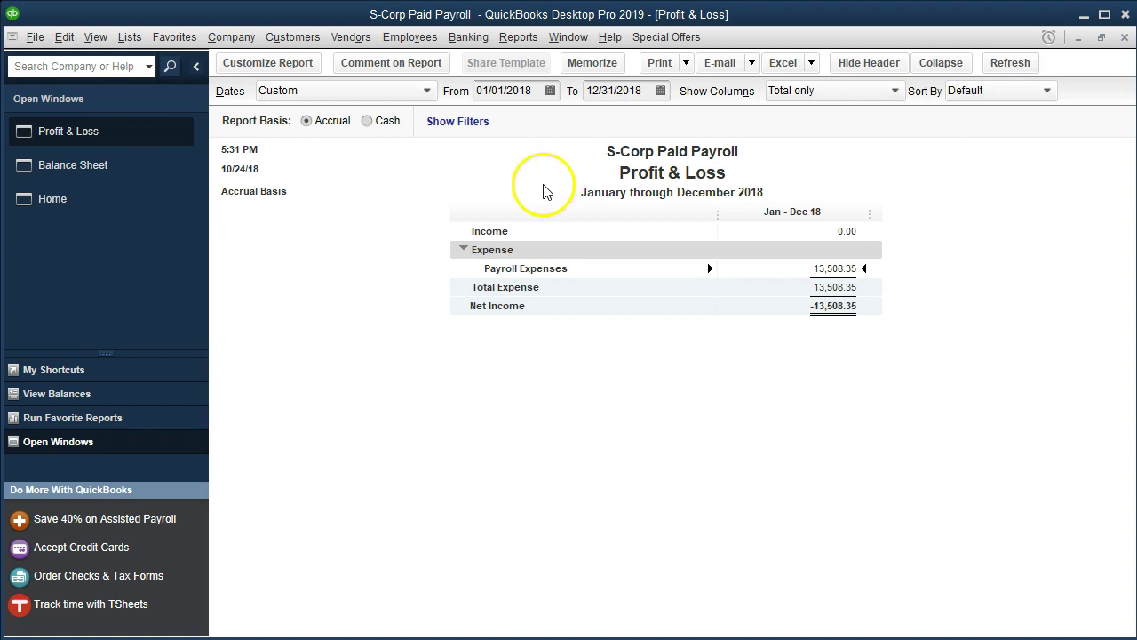
Go to payroll forms processing and start filing the federal Quarterly Form 941/Sch. B
click(418, 39)
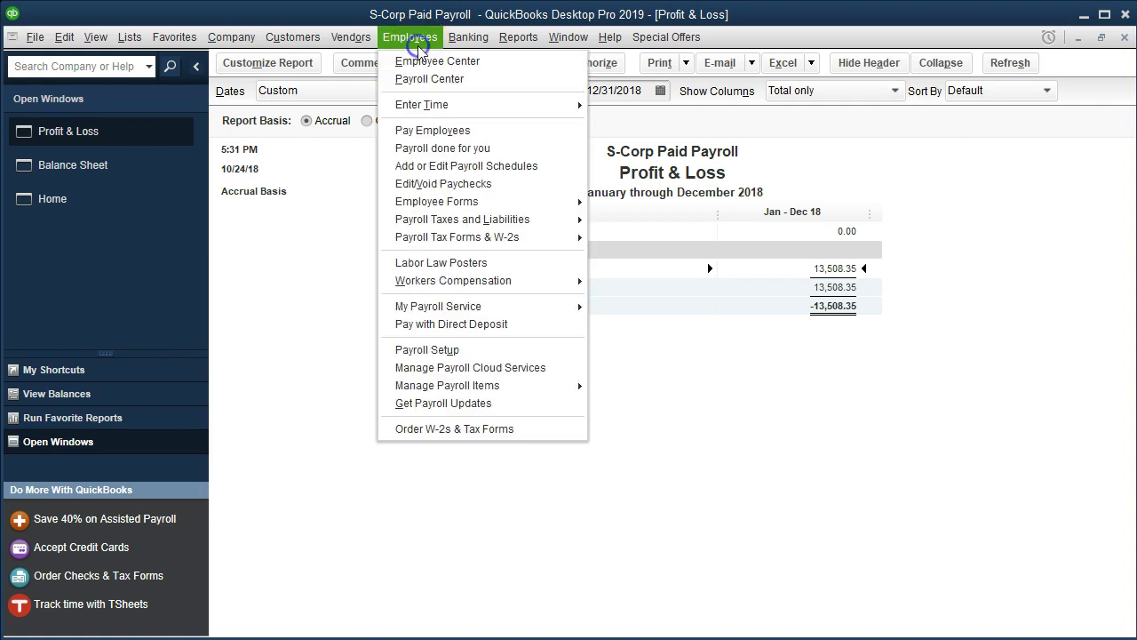
mouse_move(442, 239)
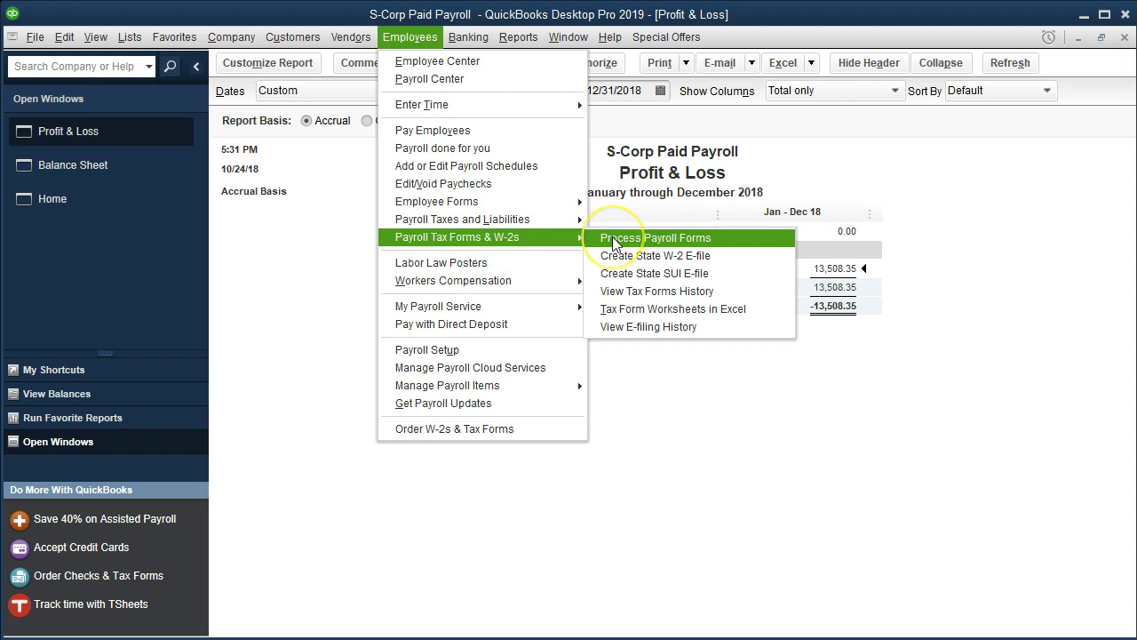
click(613, 238)
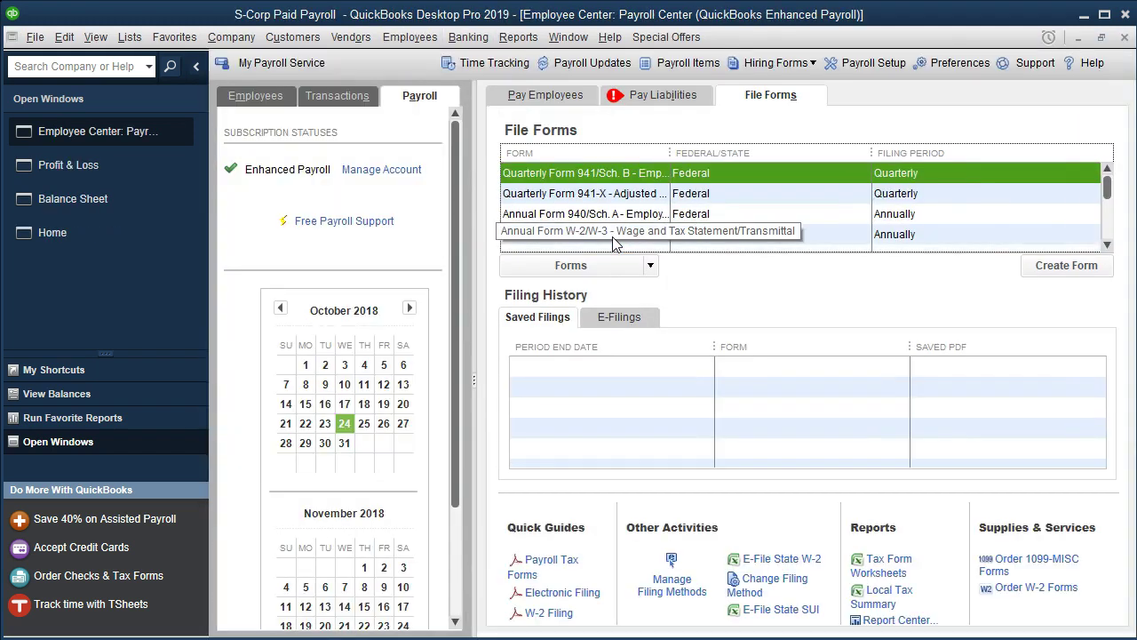
double_click(751, 174)
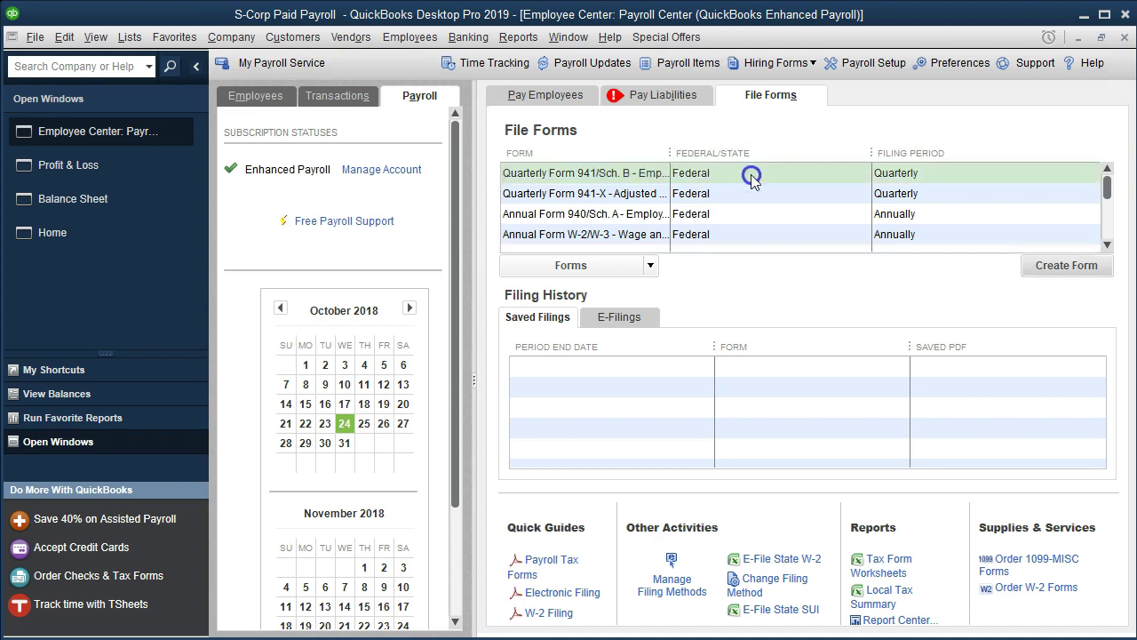
Set the filing period's quarter ending date to 03/31/2018 and generate the Form 941
click(739, 304)
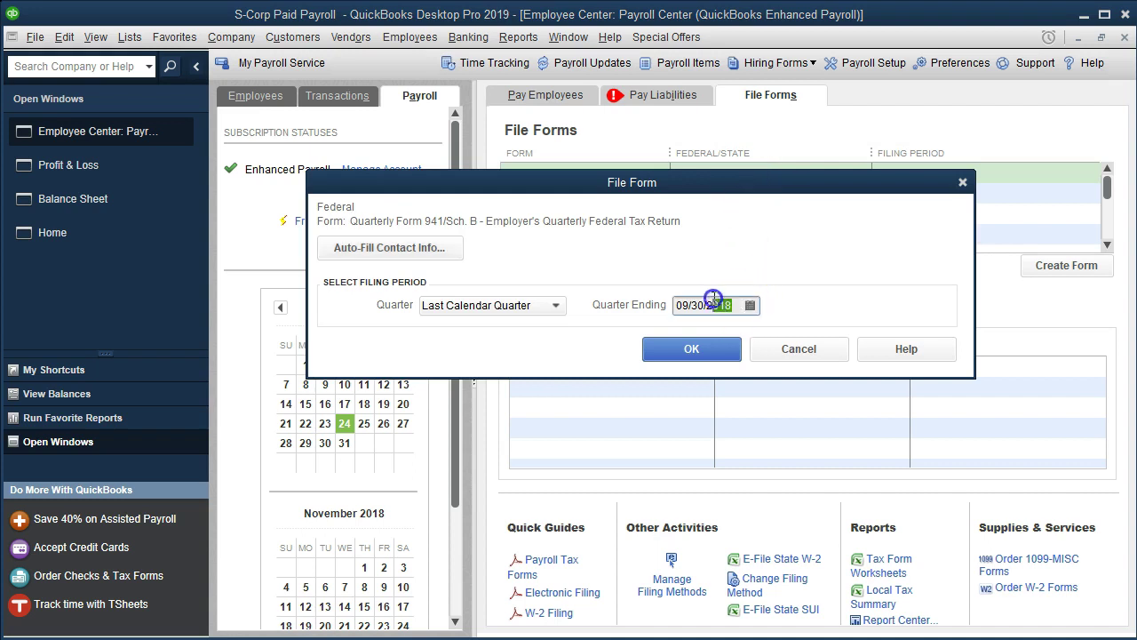
click(738, 306)
drag(738, 306, 635, 297)
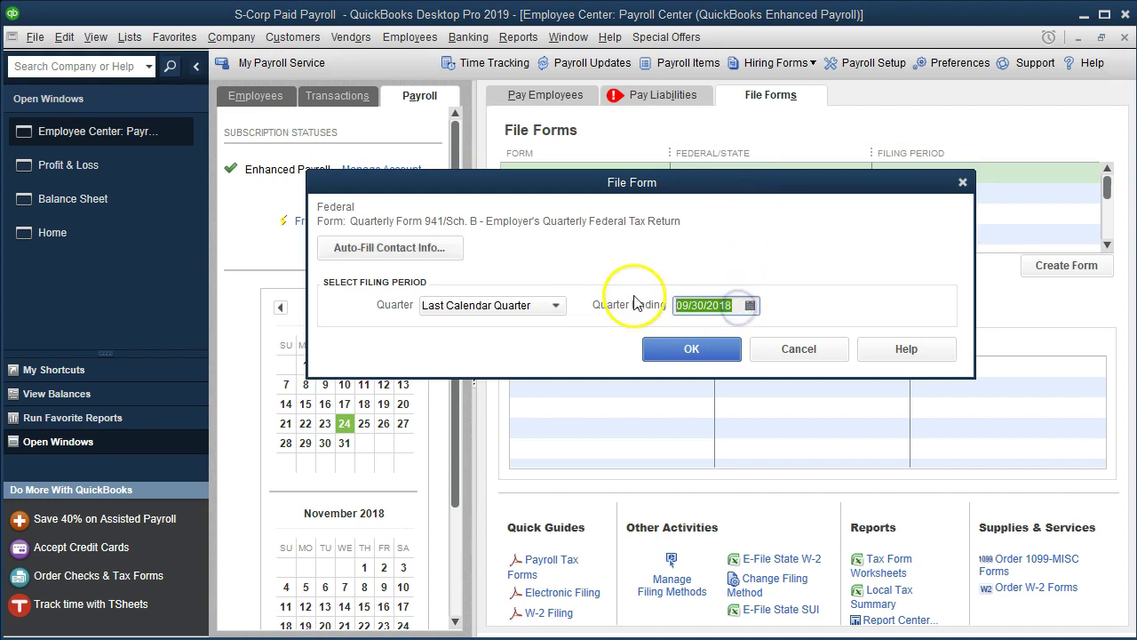
text(03)
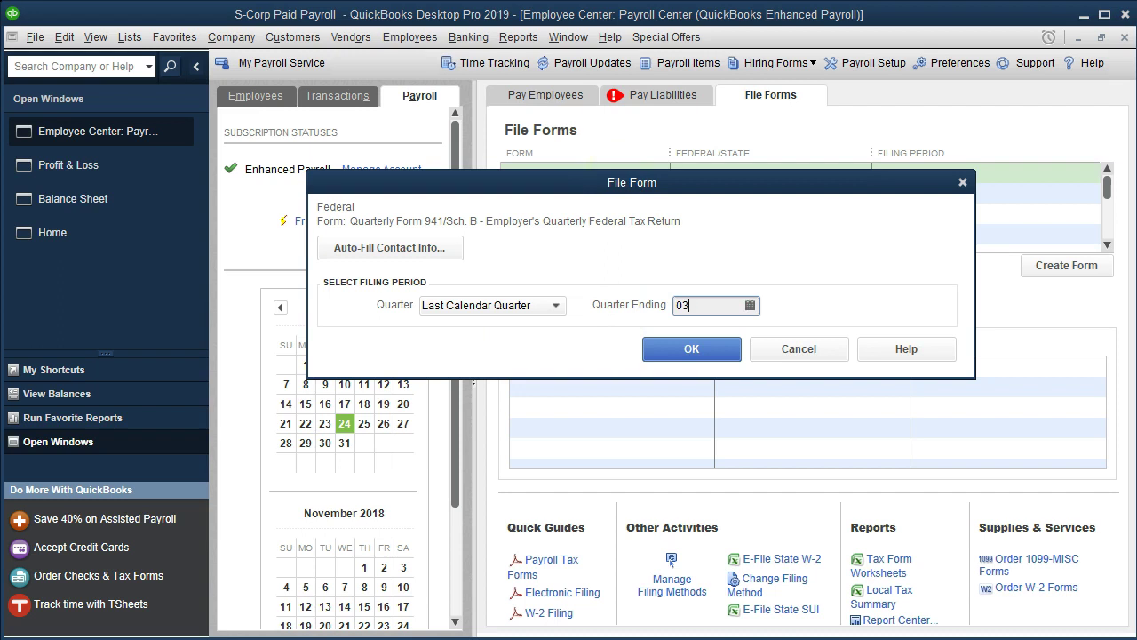
text(/31/201)
text(8)
key(Tab)
click(713, 302)
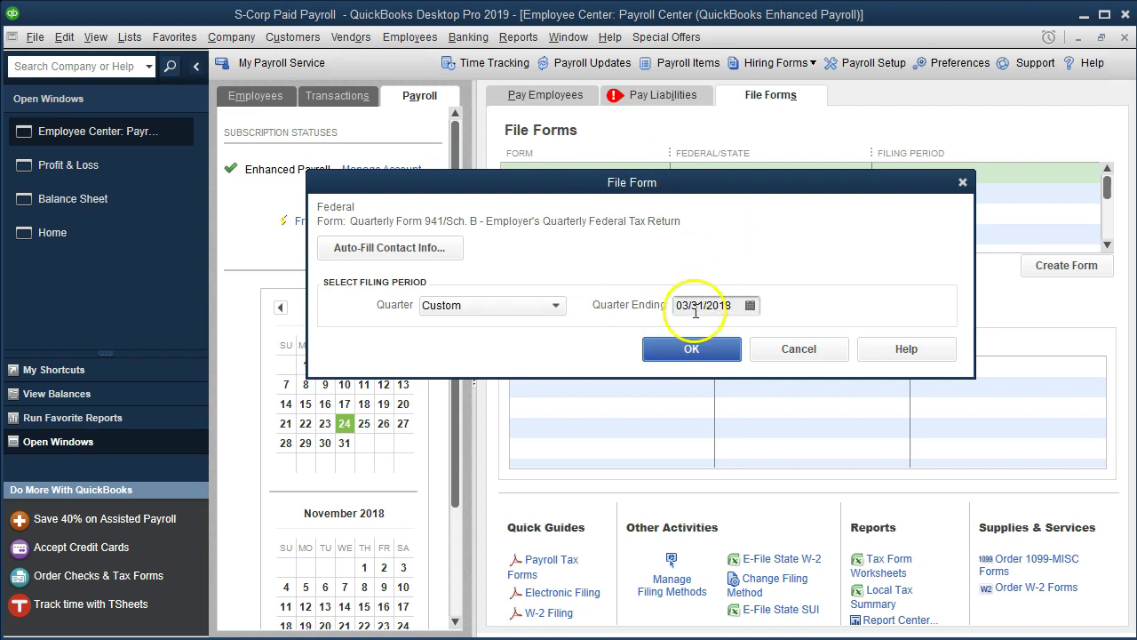
click(704, 354)
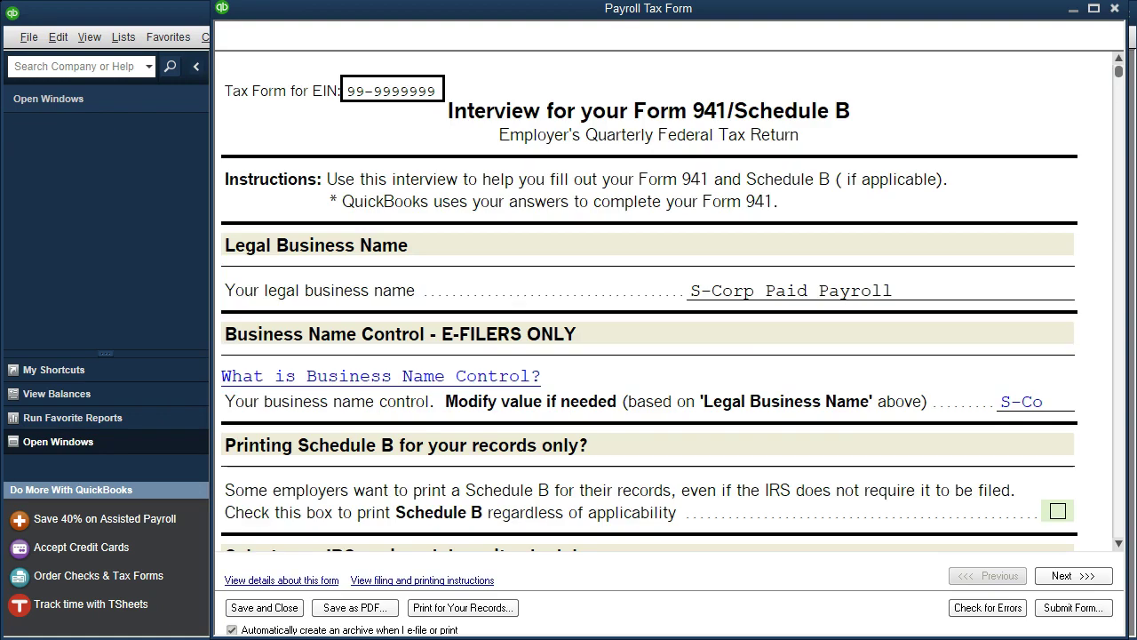
Examine the Part 1 wage and tax lines of the first-quarter Form 941, and close the form and its reminder
click(1064, 579)
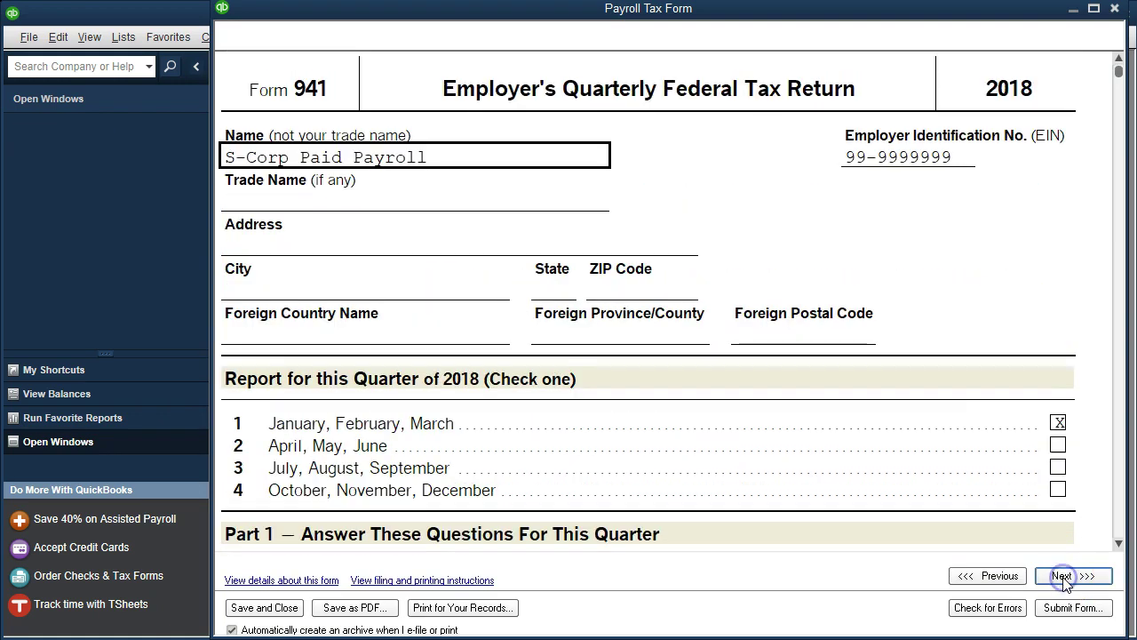
scroll(917, 535, down, 6)
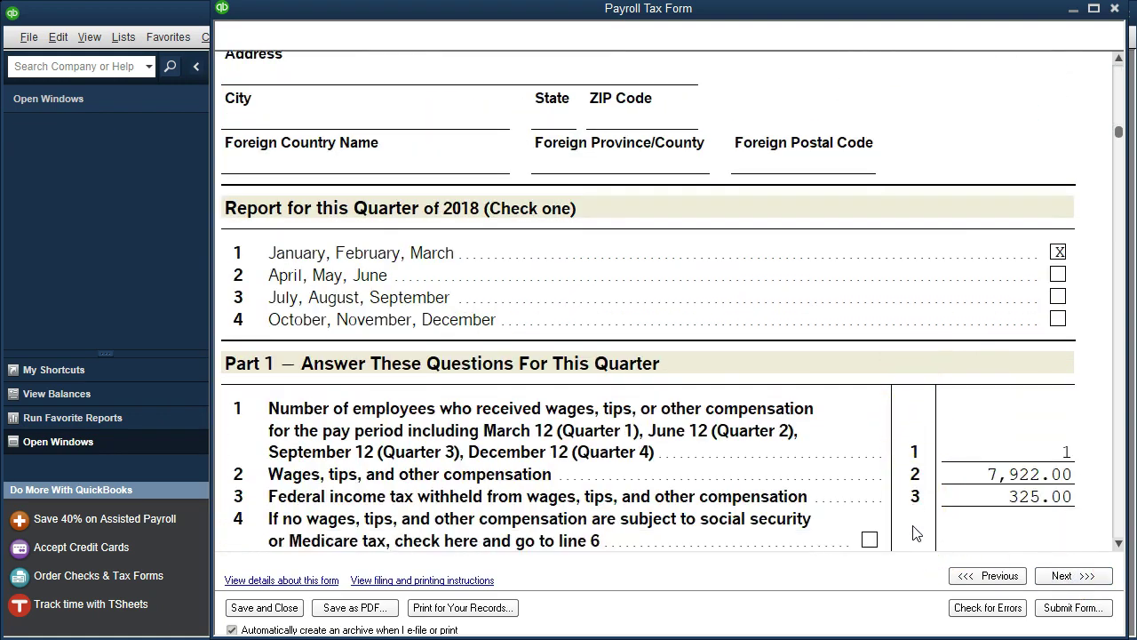
scroll(917, 534, down, 2)
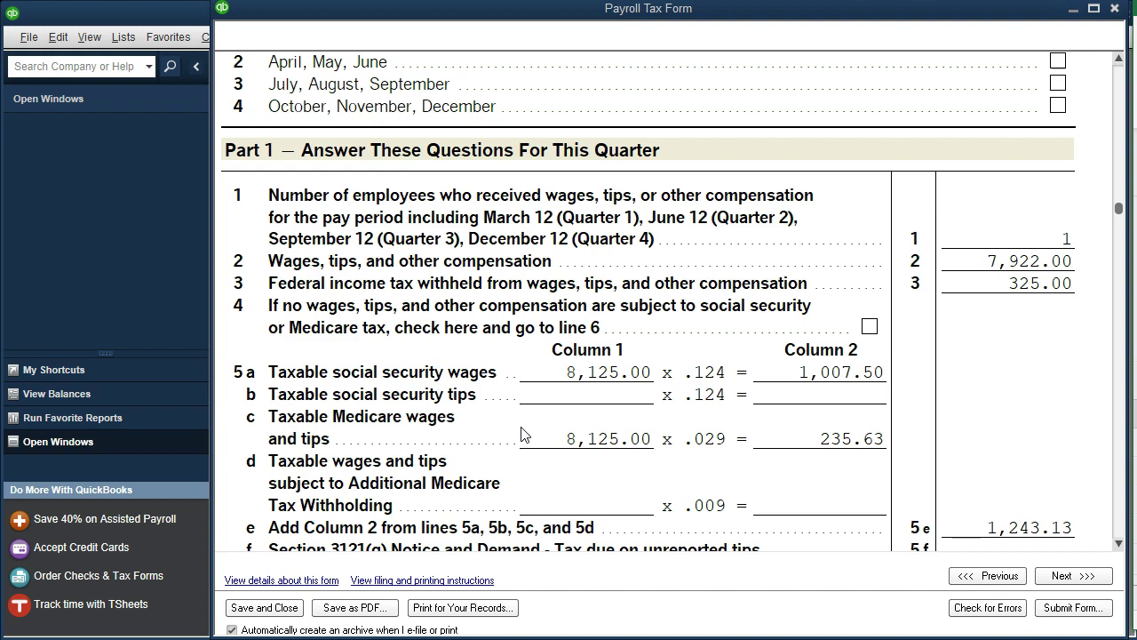
click(1113, 11)
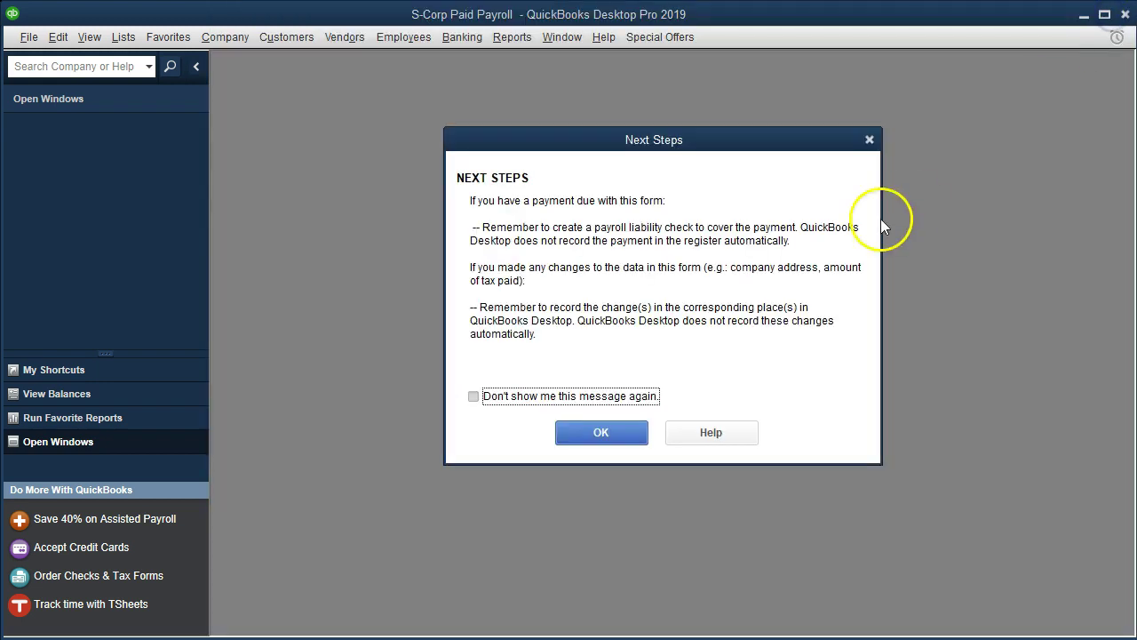
click(874, 140)
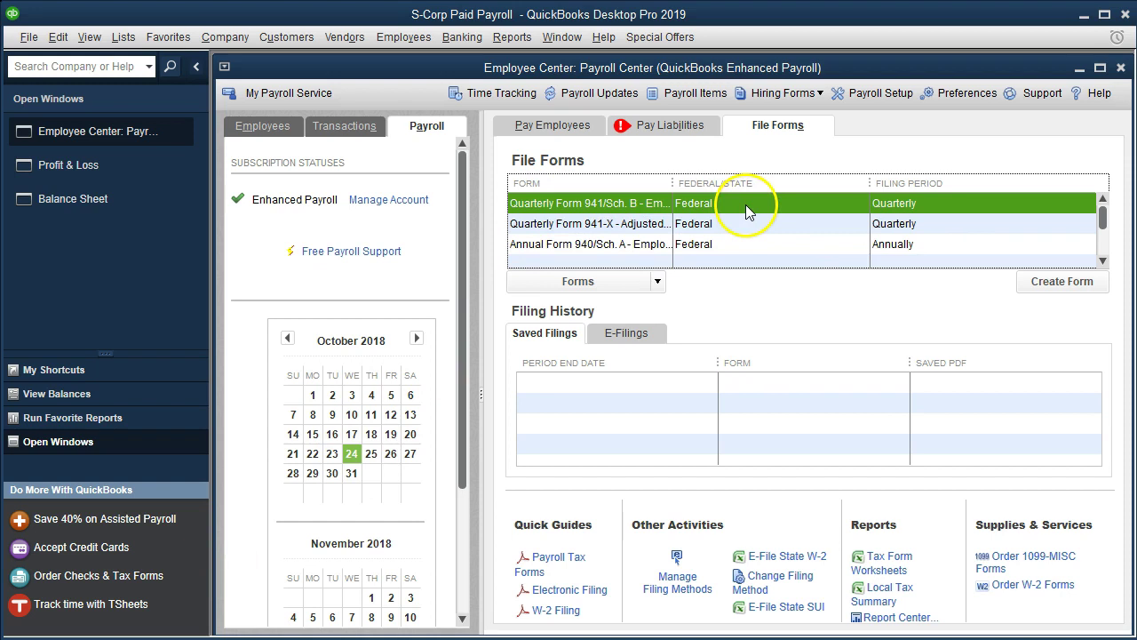
Maximize the Payroll Center and generate the federal Quarterly Form 941/Sch. B for the quarter ending 06/30/2018
click(1100, 67)
click(745, 175)
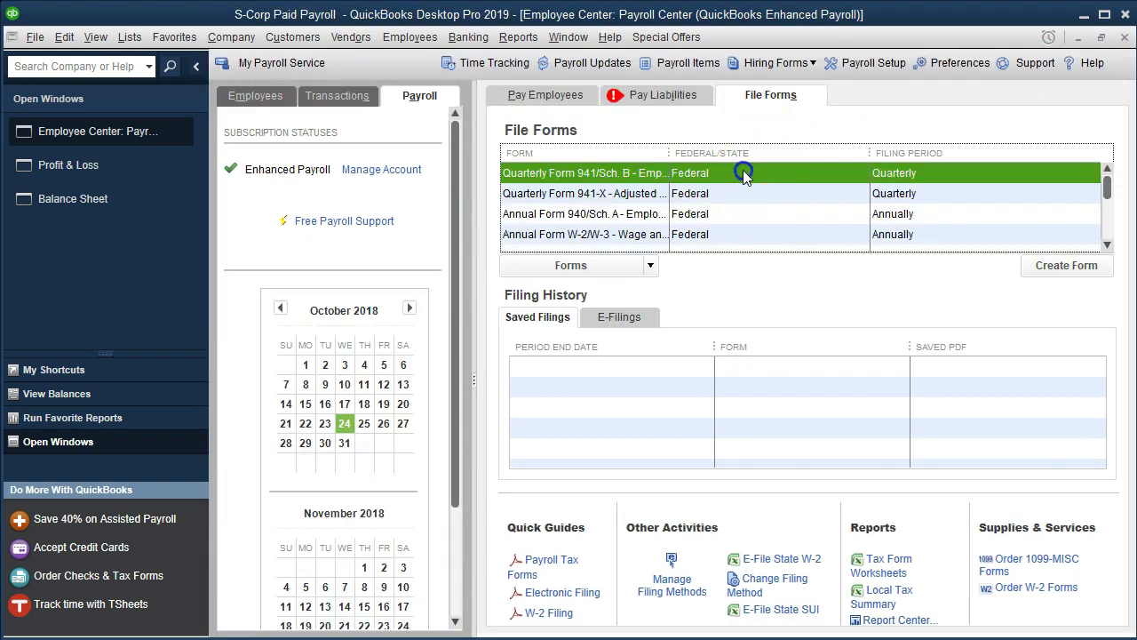
double_click(745, 175)
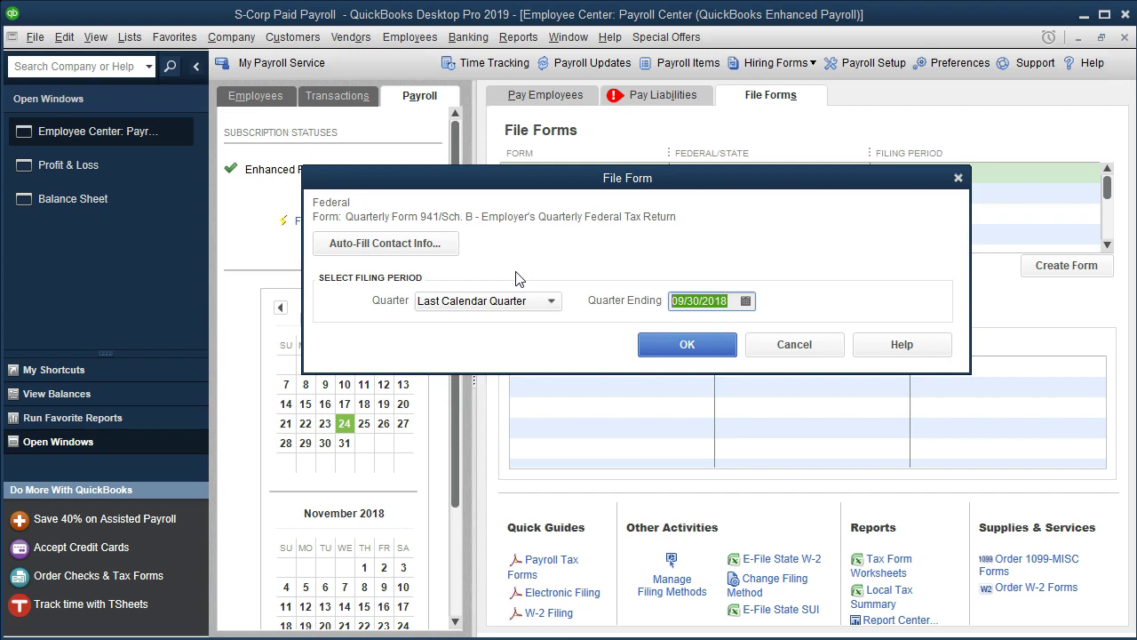
text(06/30/20)
text(1)
text(8)
key(Tab)
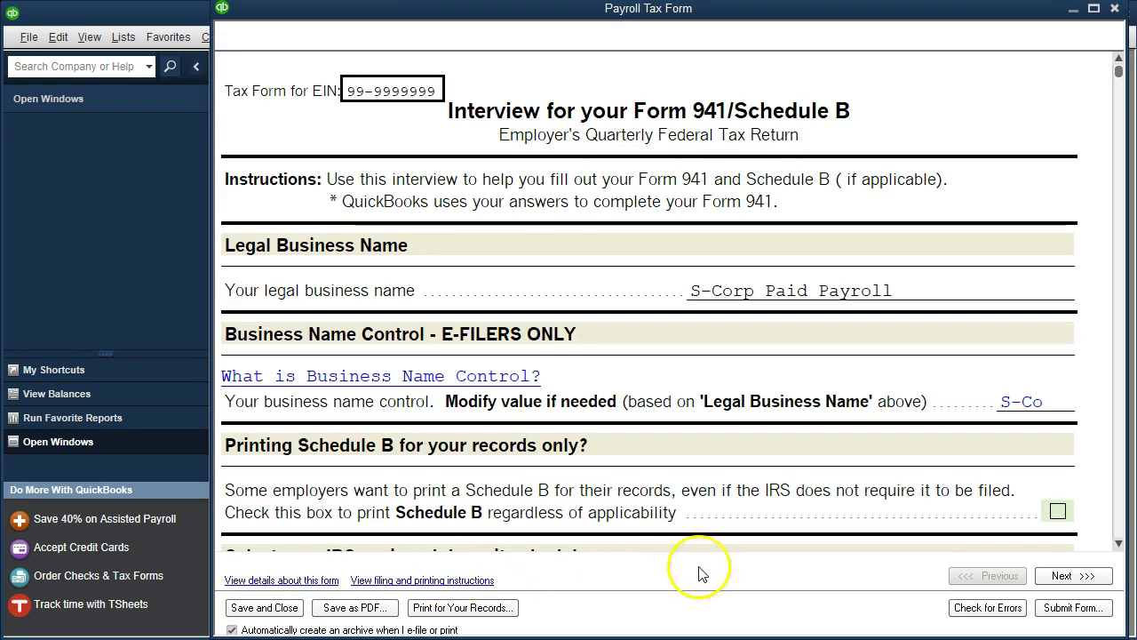
Examine the Part 1 wage and tax lines of the second-quarter Form 941
click(1070, 576)
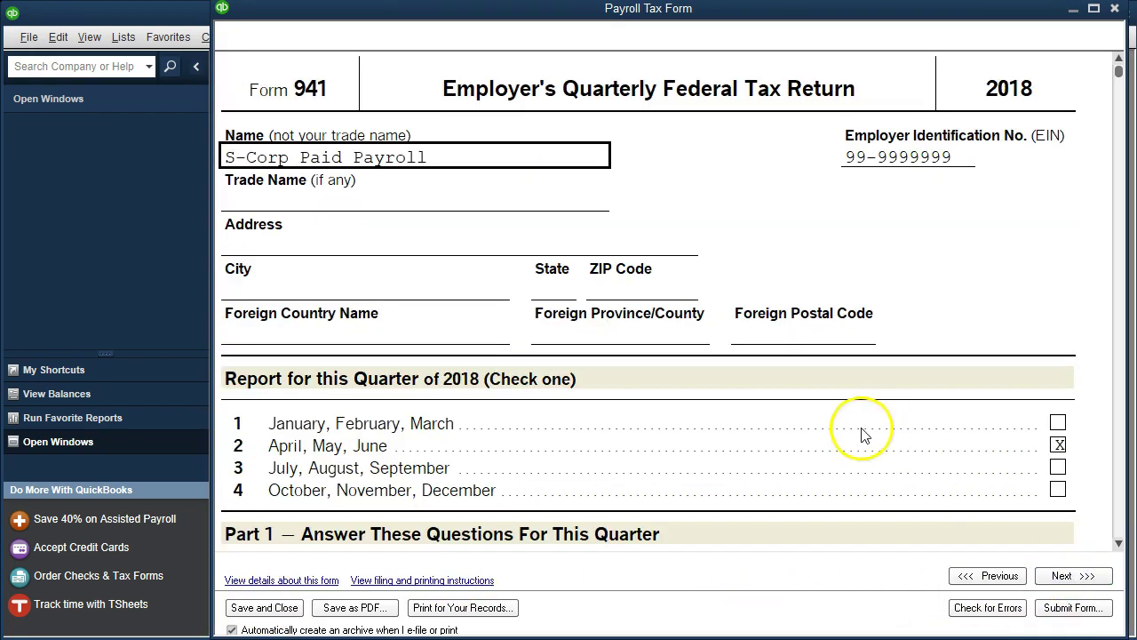
scroll(866, 435, down, 5)
scroll(866, 435, down, 3)
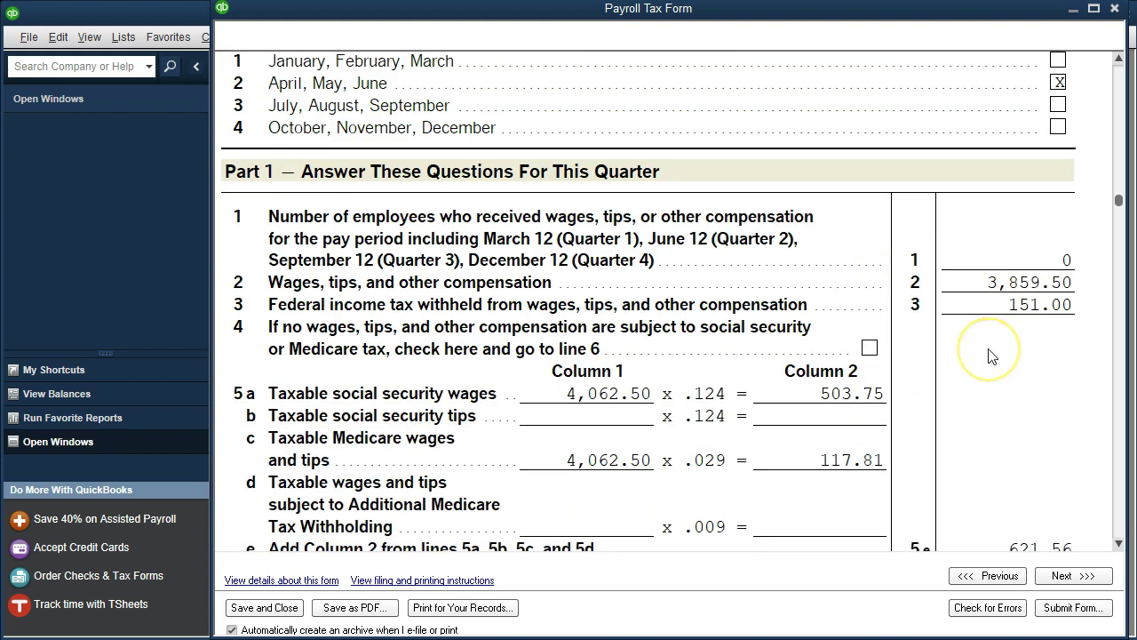
Examine the second-quarter Form 941 from the social security wages line through the balance due, and close the form and its reminder
click(992, 359)
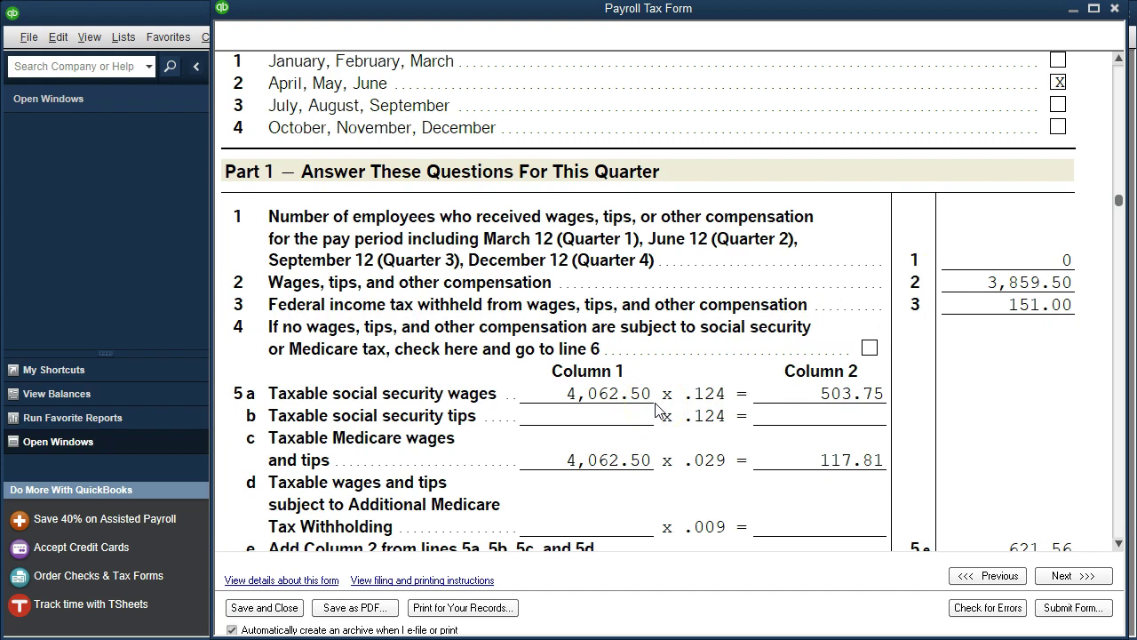
scroll(656, 408, down, 1)
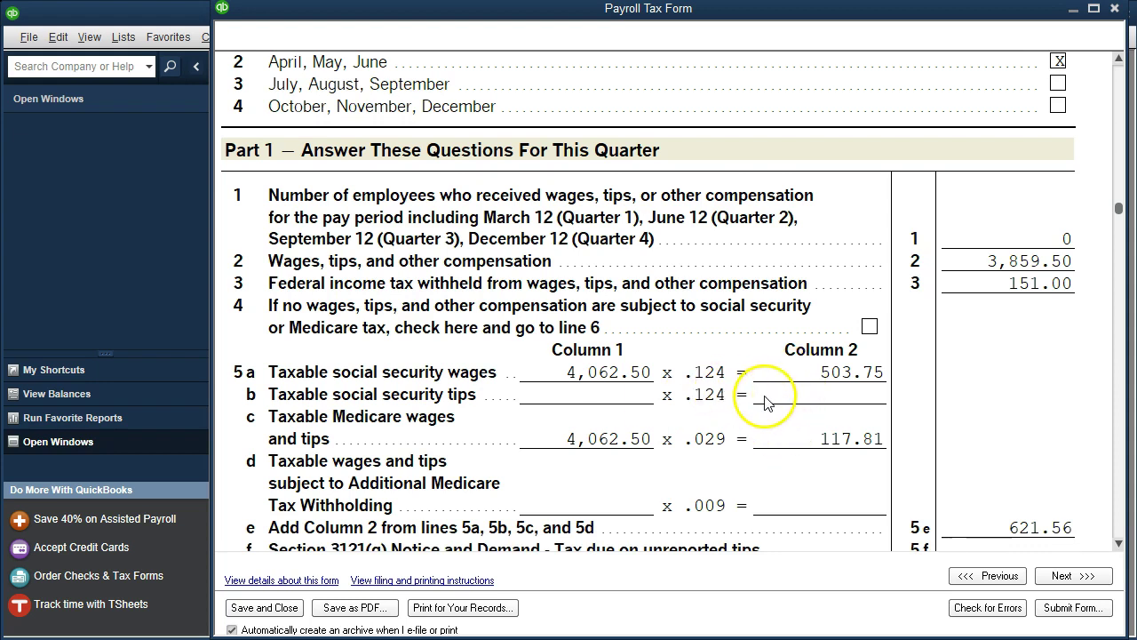
scroll(751, 409, down, 1)
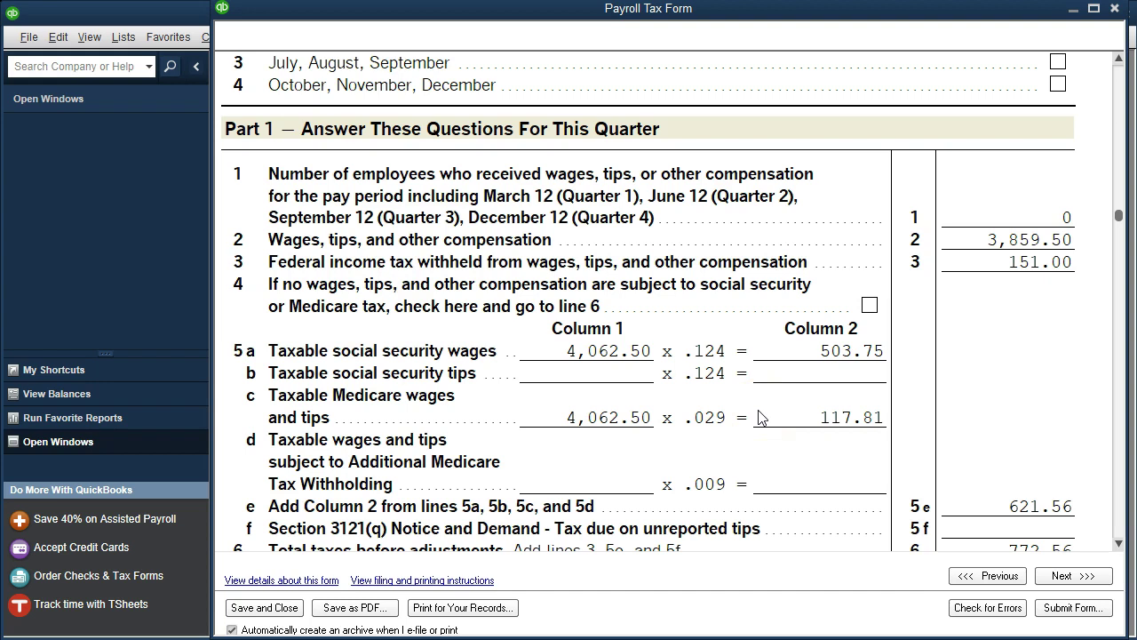
scroll(760, 418, down, 1)
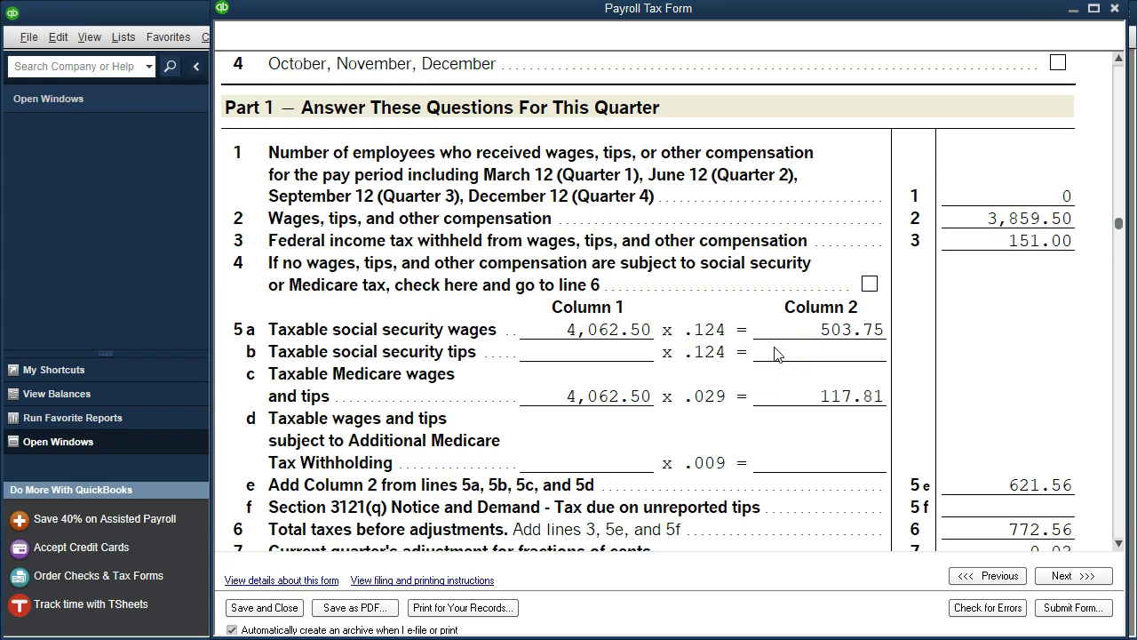
scroll(774, 353, down, 3)
scroll(940, 437, down, 4)
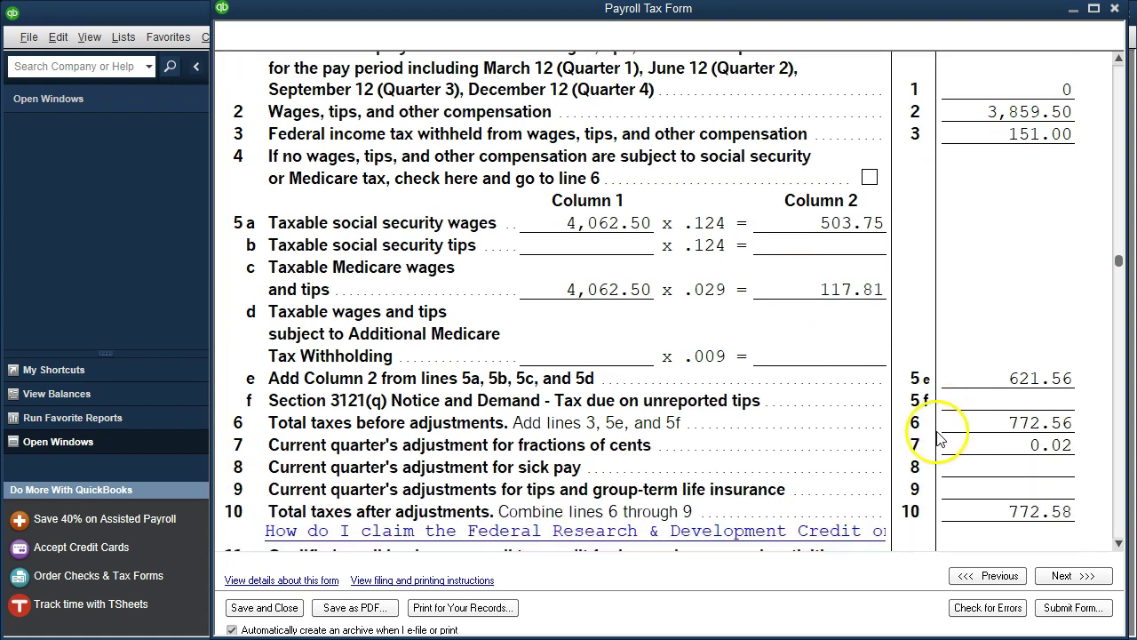
scroll(942, 439, down, 11)
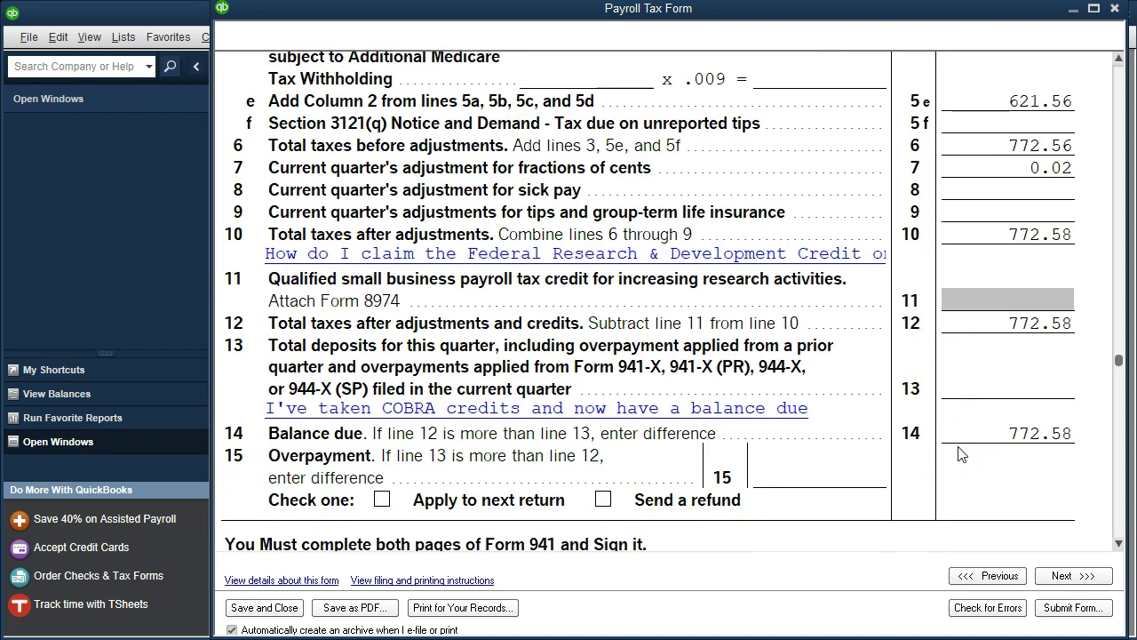
scroll(960, 455, down, 2)
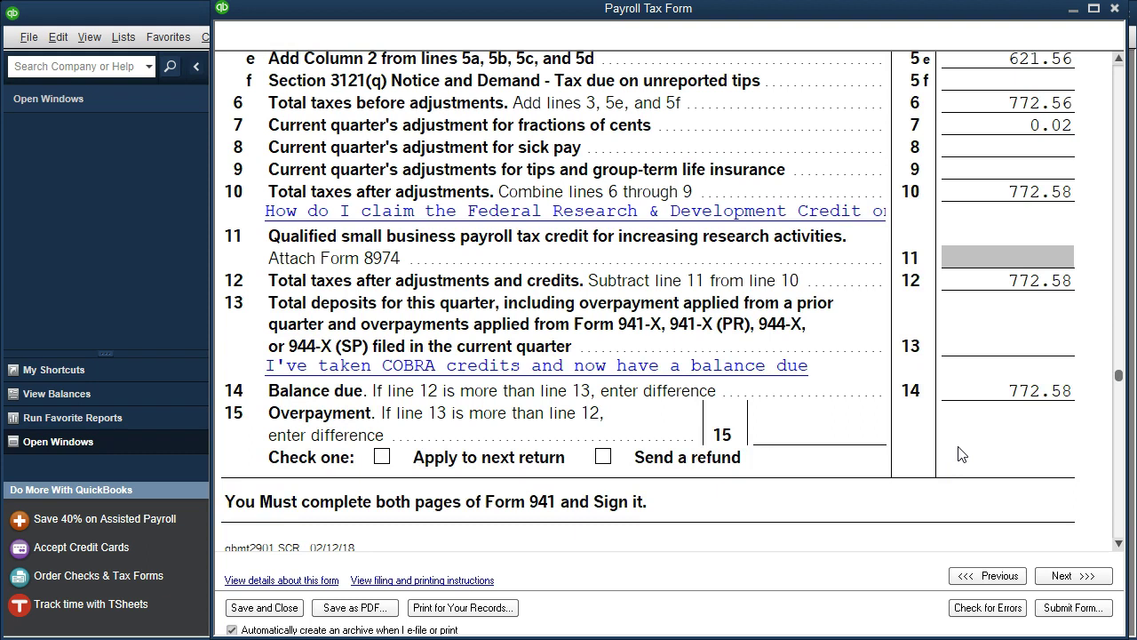
click(1115, 8)
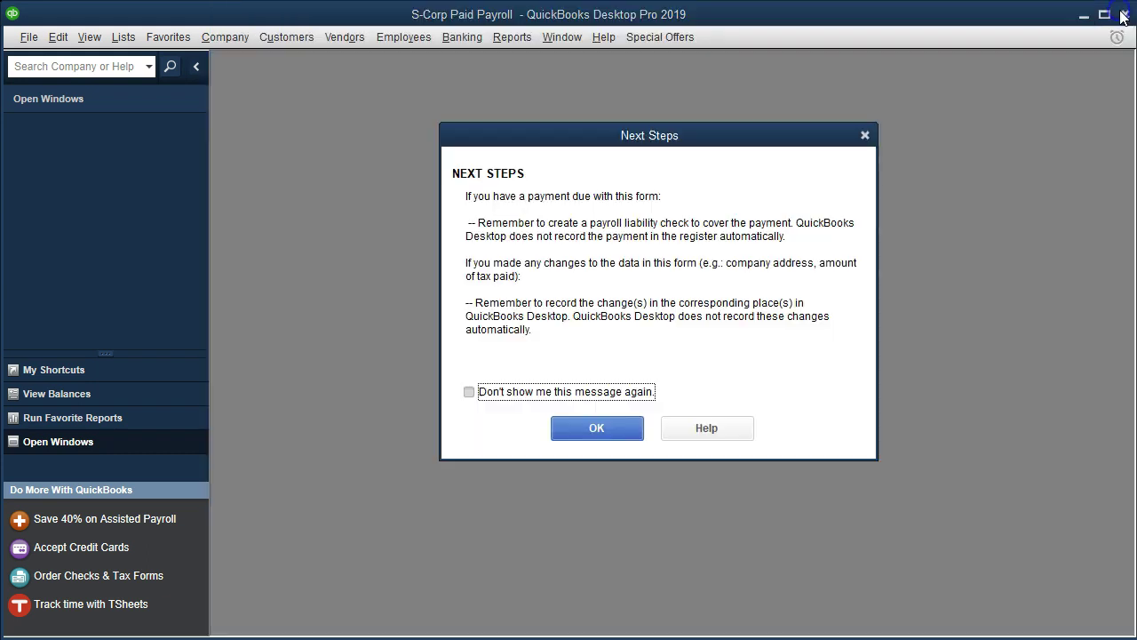
click(866, 139)
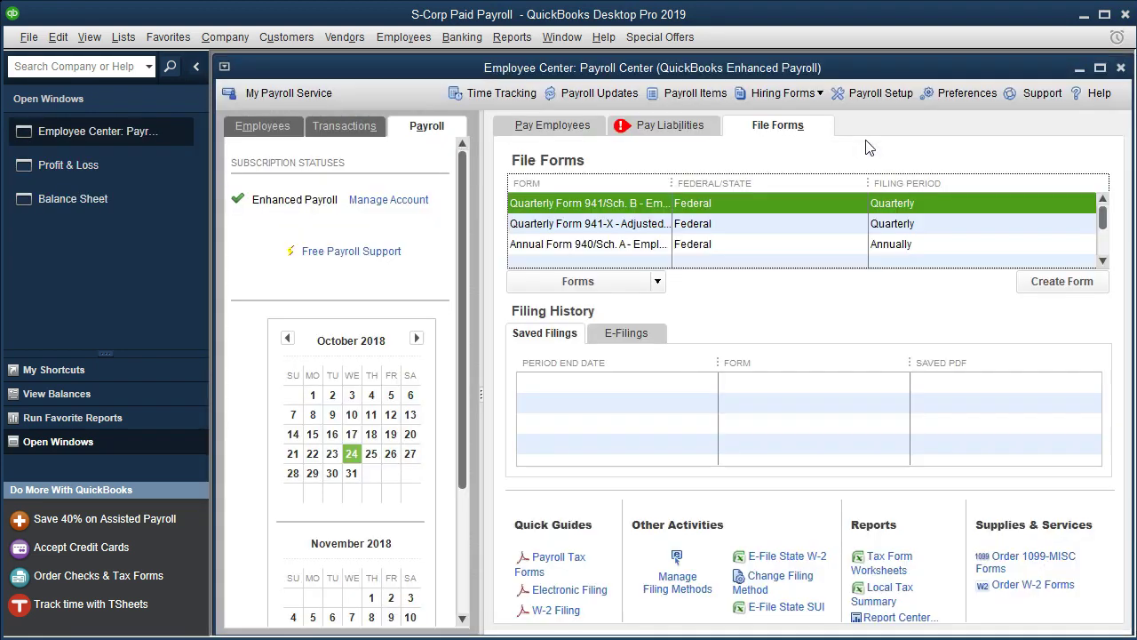
Maximize the Payroll Center and generate the federal Annual Form W-2/W-3 for all employees for the year 2018
click(1100, 68)
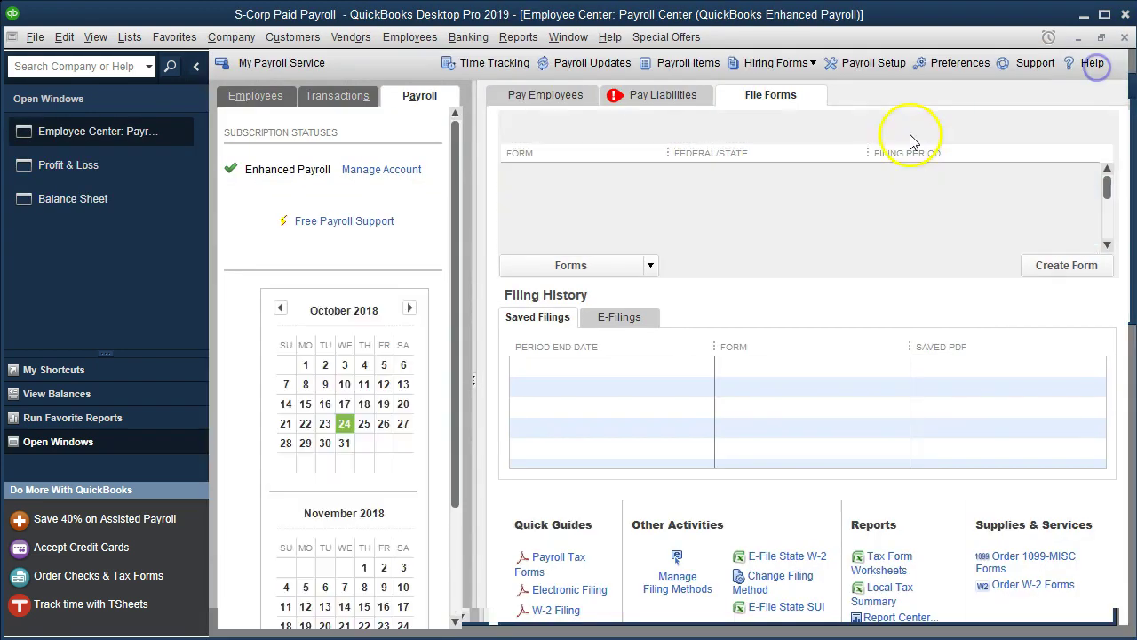
click(639, 235)
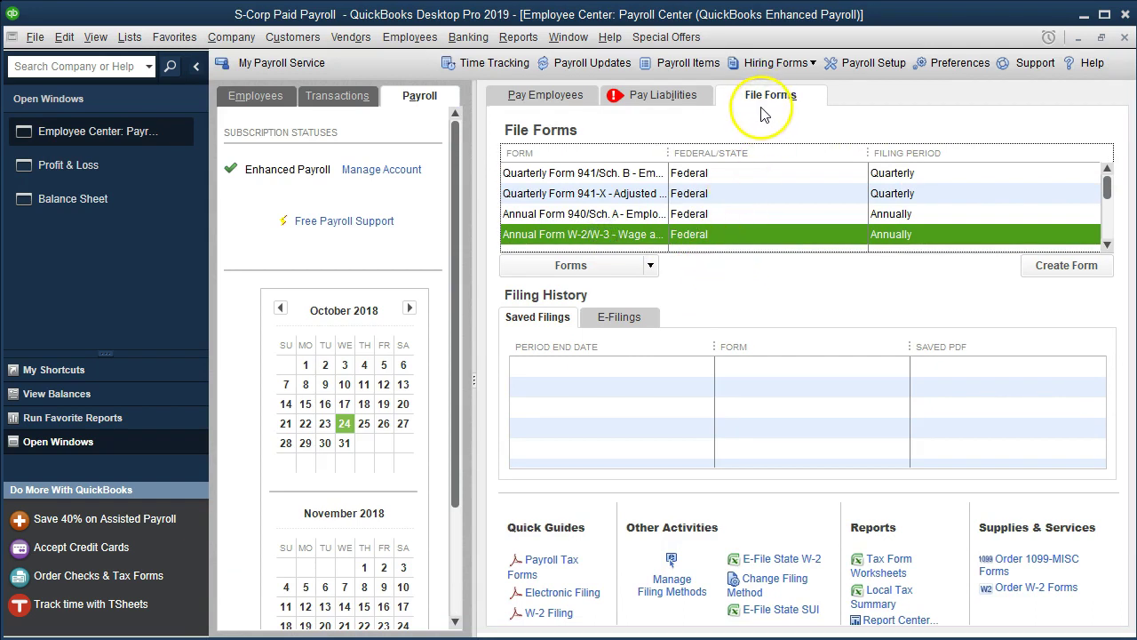
double_click(720, 231)
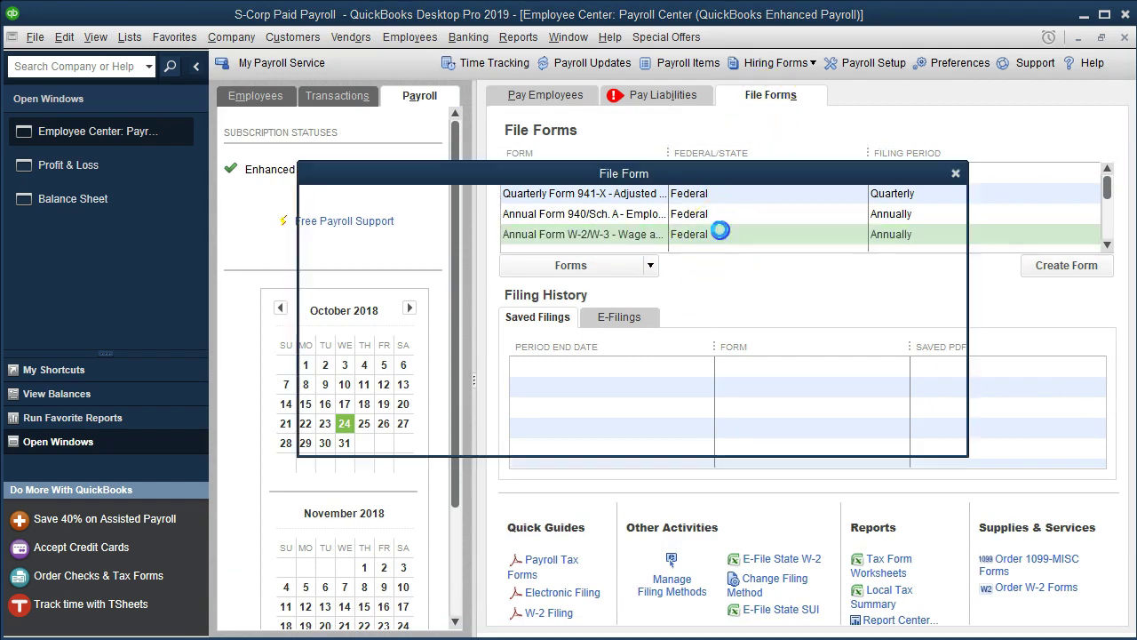
drag(434, 384, 302, 361)
text(2018)
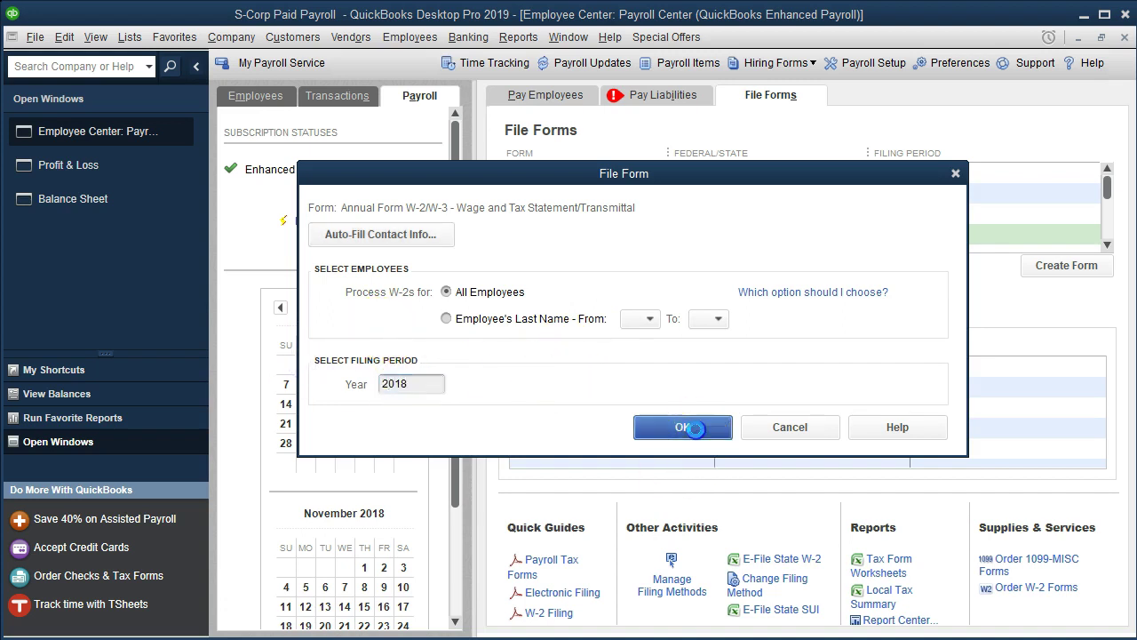
click(689, 426)
click(562, 287)
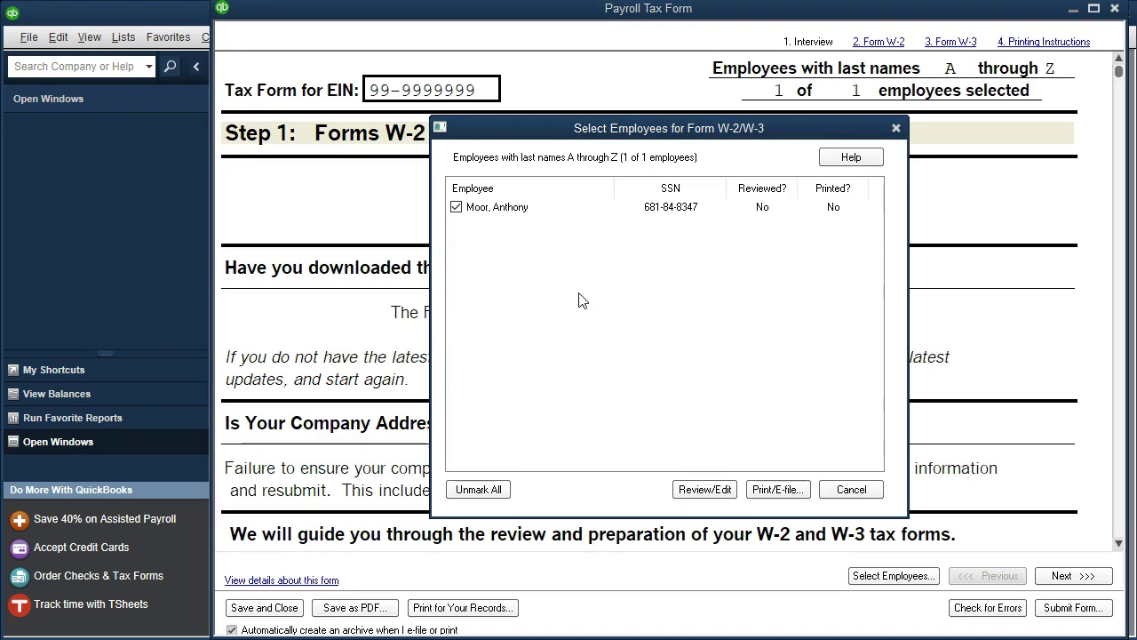
Open the selected employee's W-2 for review and advance through the interview pages to the wage and tax boxes of the Form W-2 Worksheet
click(696, 489)
scroll(696, 493, down, 5)
click(1062, 576)
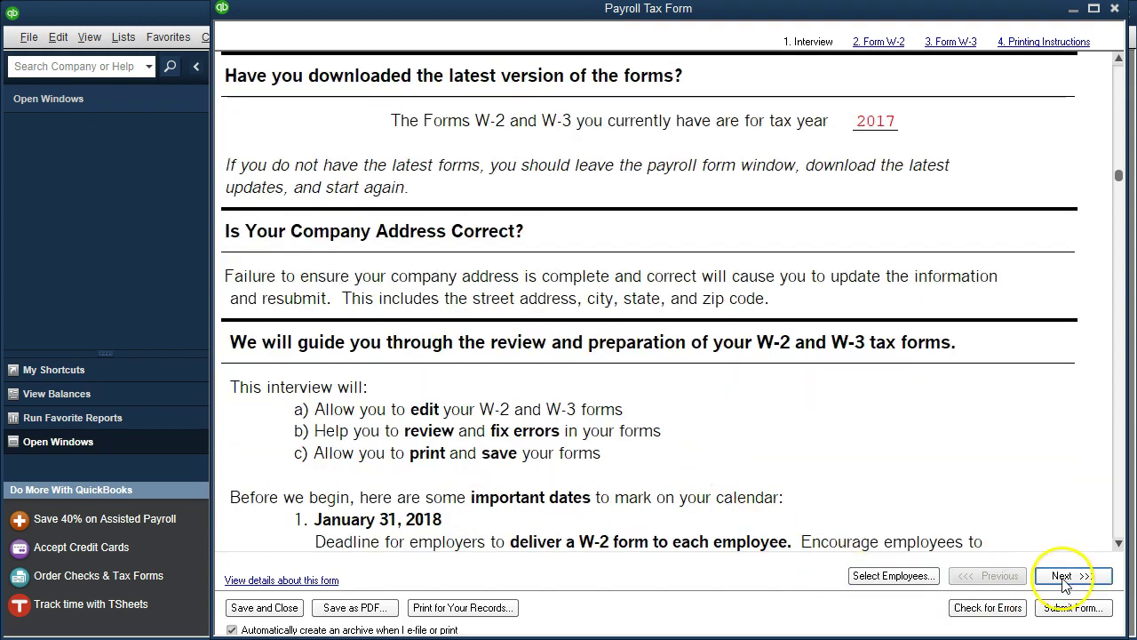
scroll(1000, 480, down, 3)
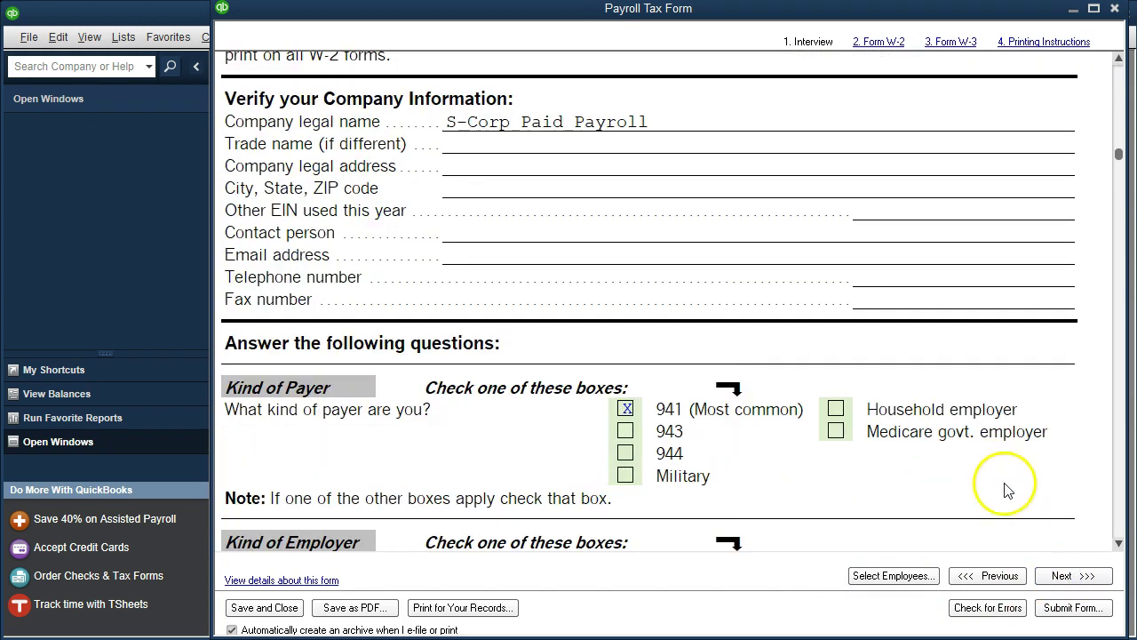
click(1069, 576)
scroll(950, 457, down, 4)
click(1063, 574)
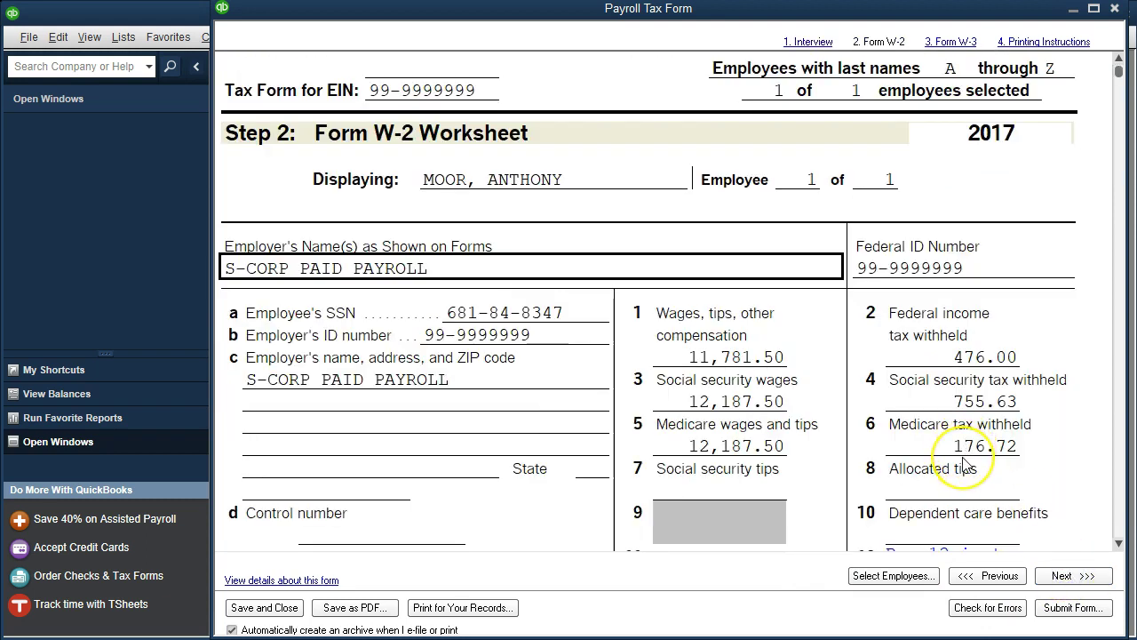
scroll(966, 464, down, 1)
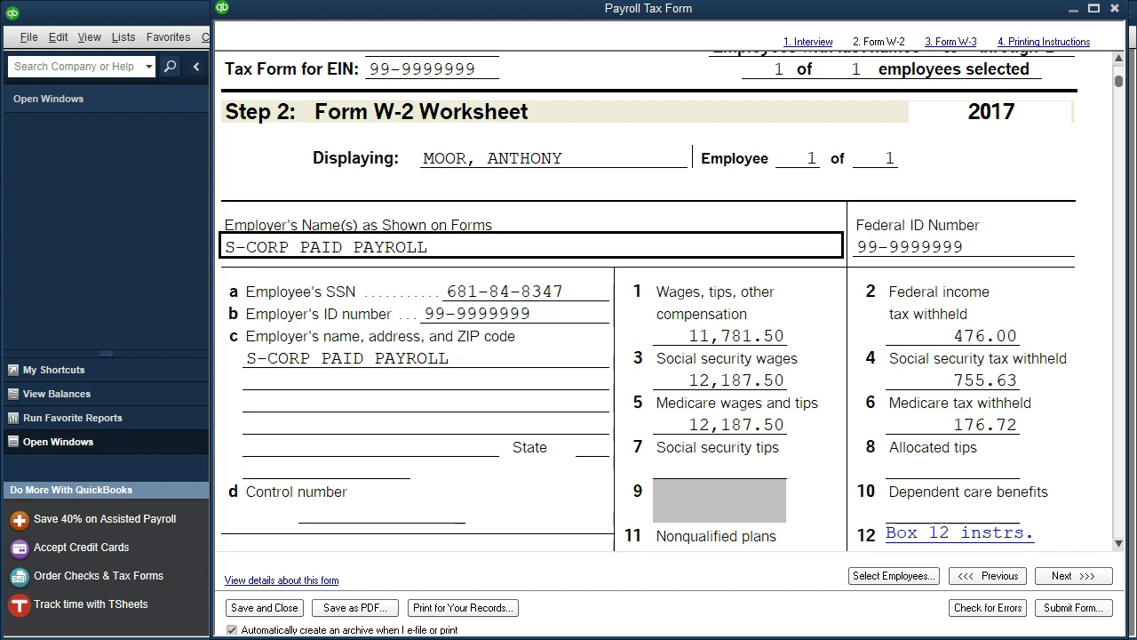
scroll(642, 190, down, 3)
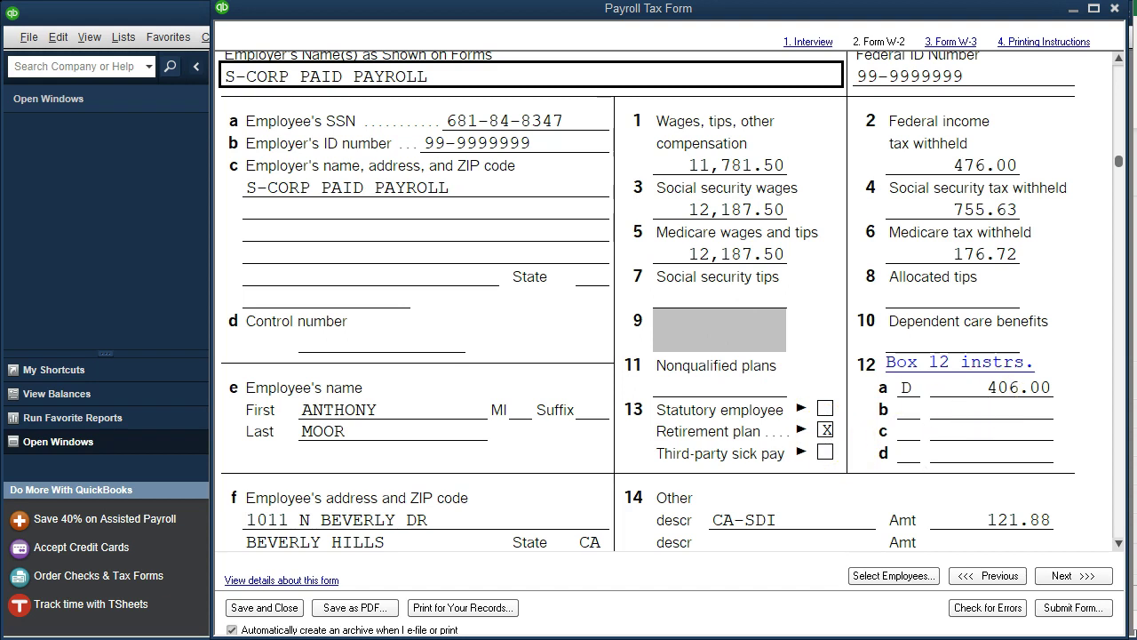
Switch to Calculator, subtract box 1 wages of 11781.5 from social security wages of 12187.5, and close the calculator
key(alt+Tab)
drag(563, 183, 373, 158)
click(384, 378)
click(311, 329)
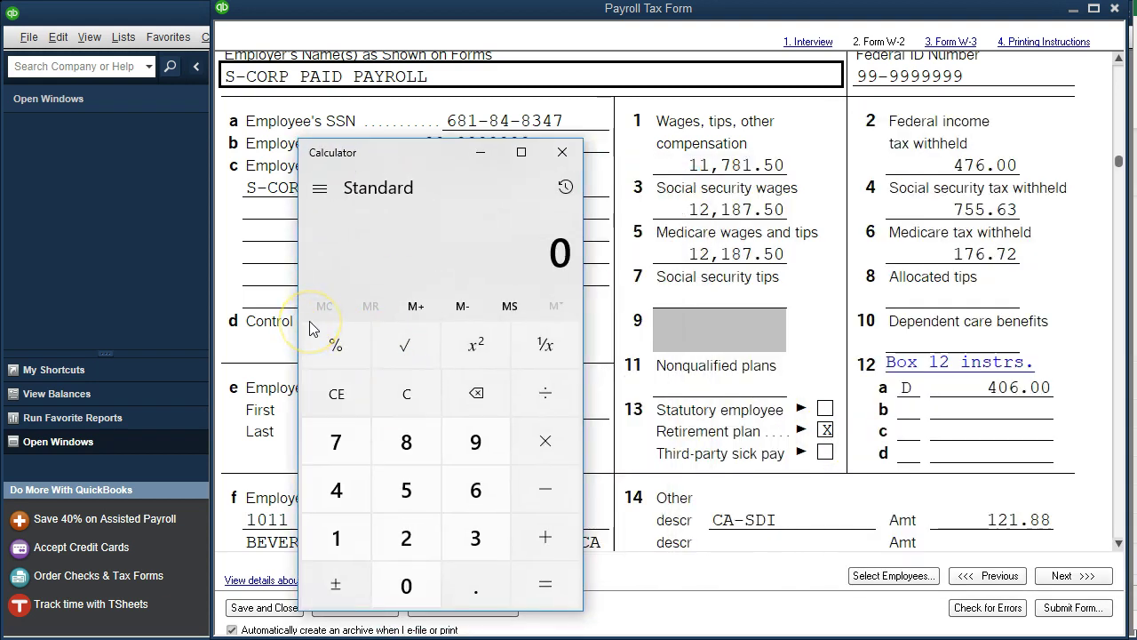
text(12187.)
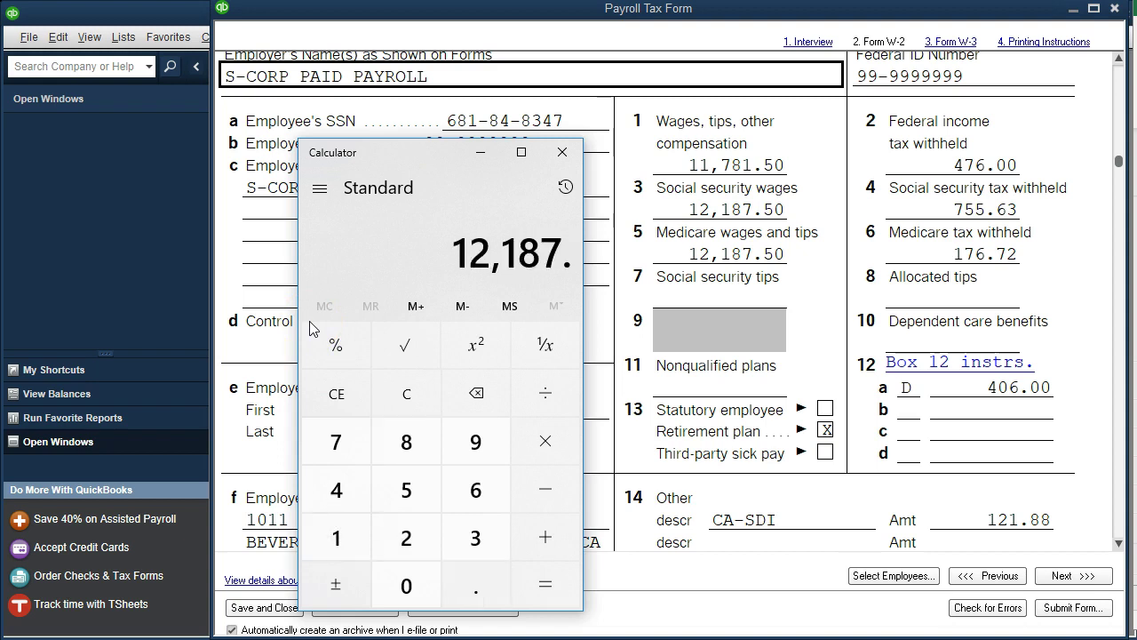
text(5-11781)
text(.5)
key(Return)
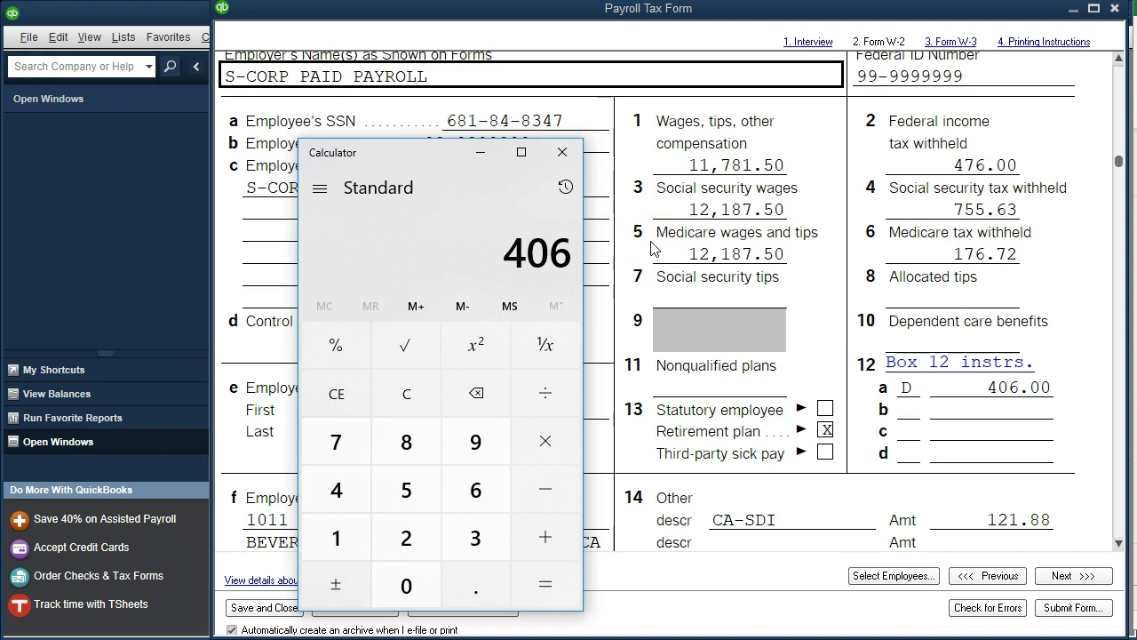
drag(417, 154, 592, 183)
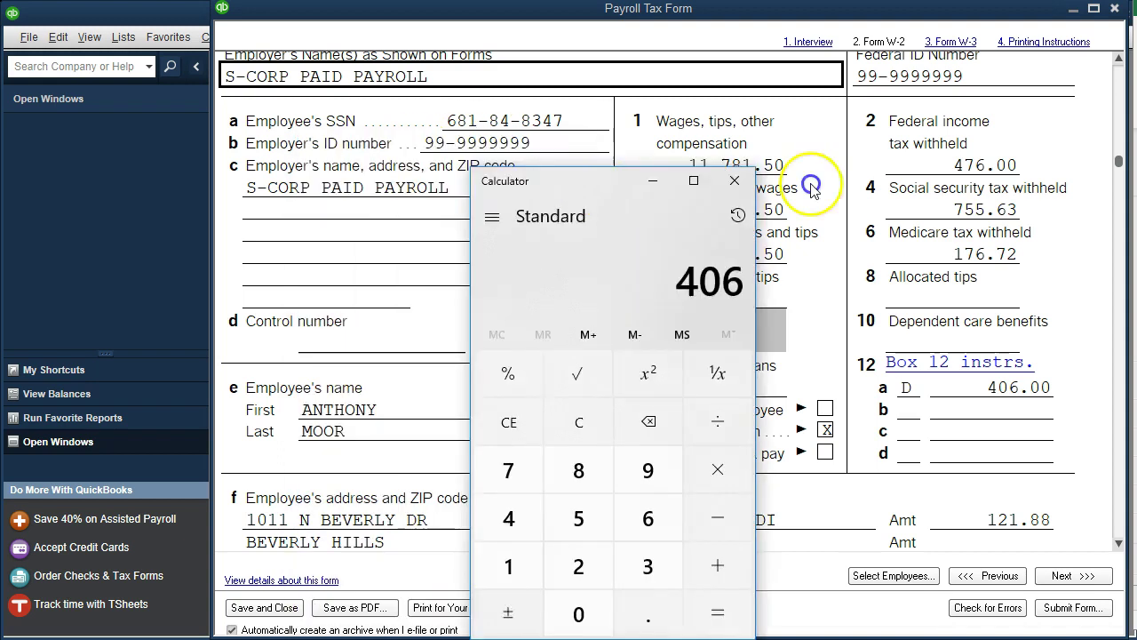
click(734, 181)
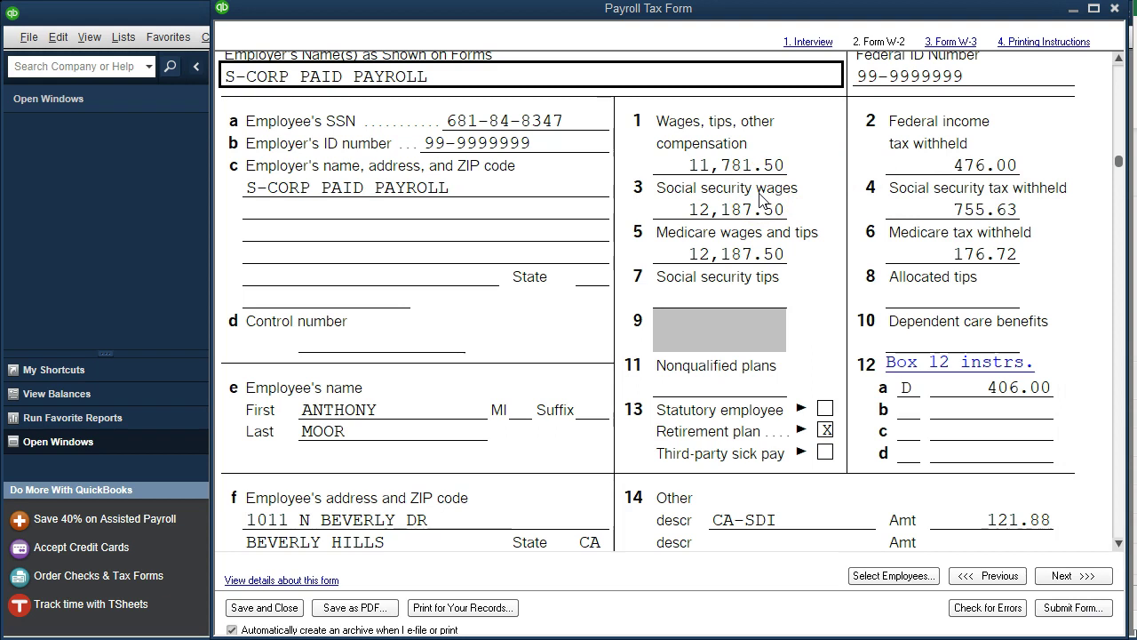
Examine the W-2 worksheet's wage boxes, box 12 code D amount, retirement plan box, CA-SDI entry and state wages and tax
drag(760, 198, 666, 183)
drag(673, 180, 833, 262)
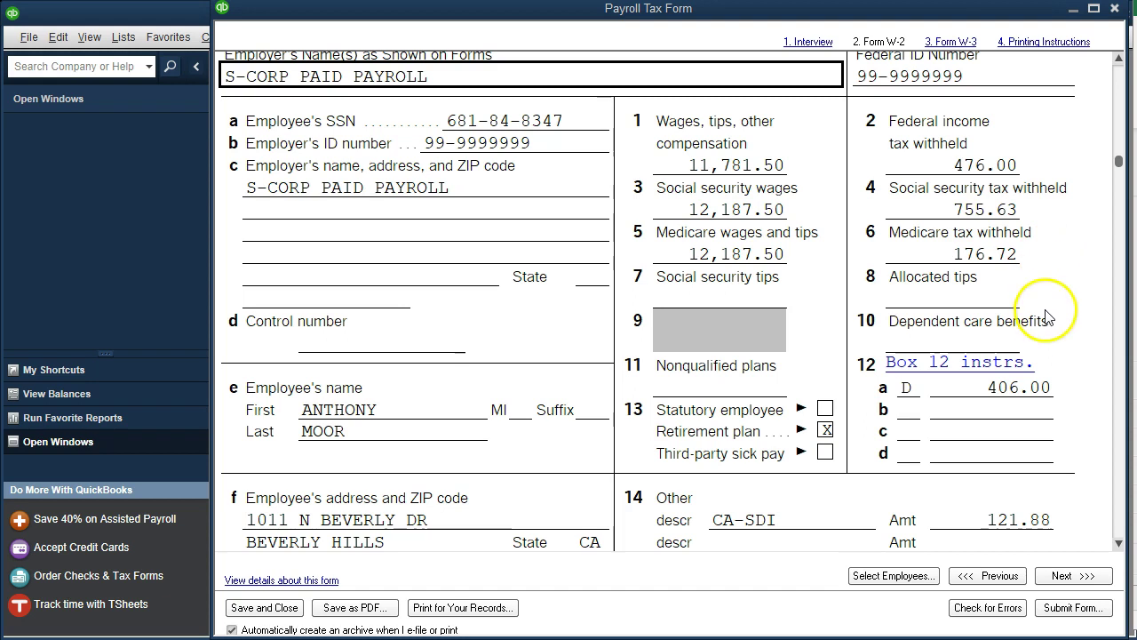
scroll(1040, 305, down, 2)
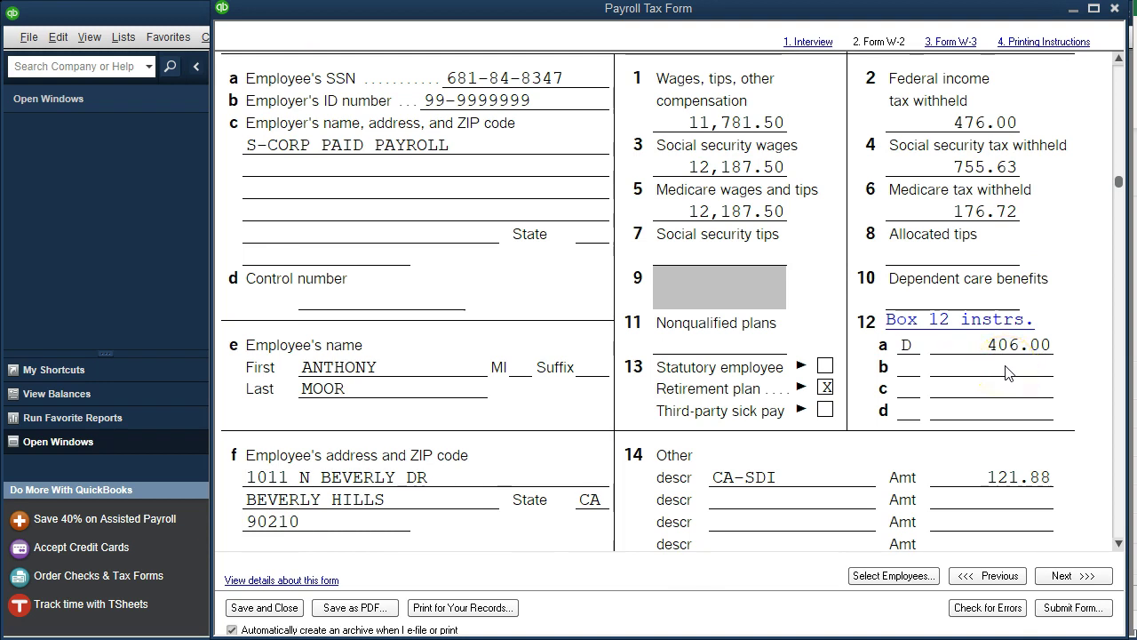
scroll(1007, 372, down, 2)
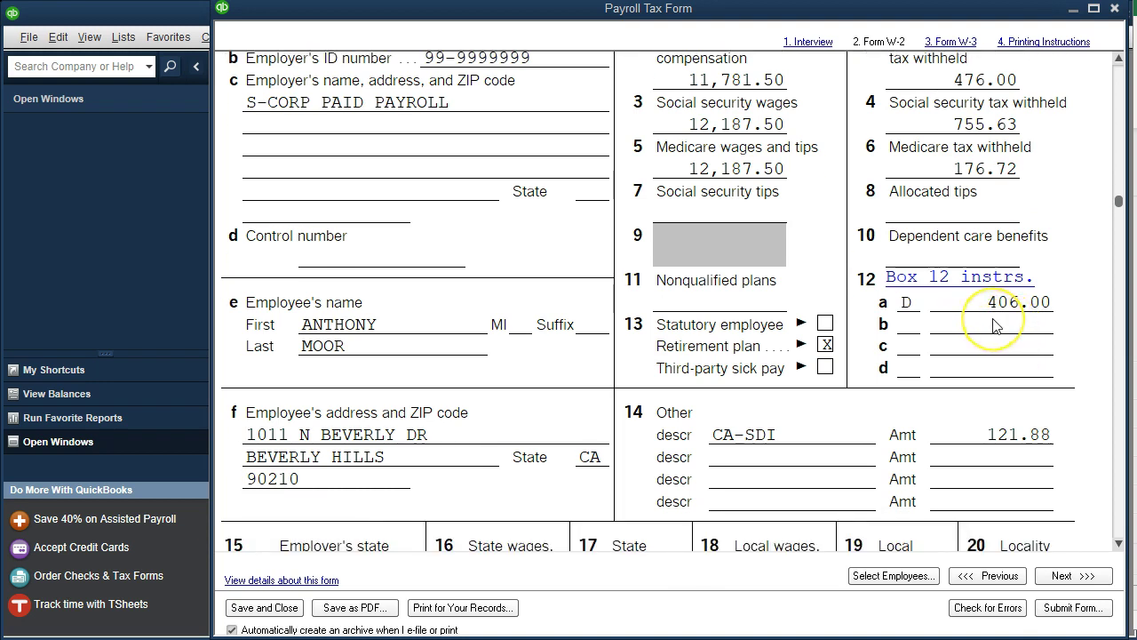
scroll(994, 321, down, 3)
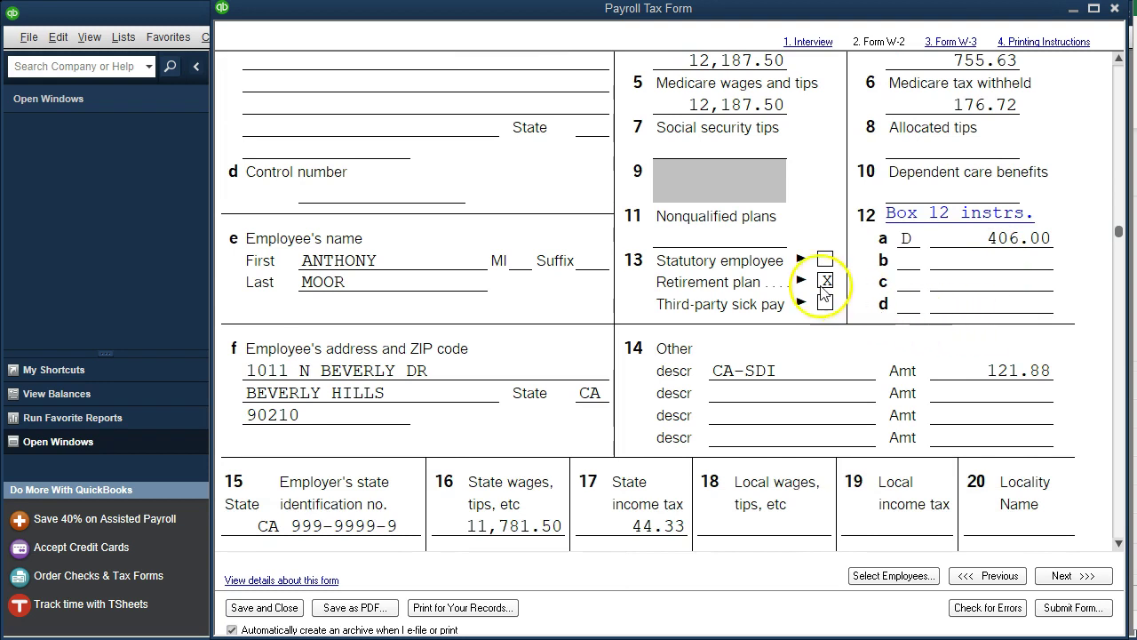
scroll(823, 291, down, 4)
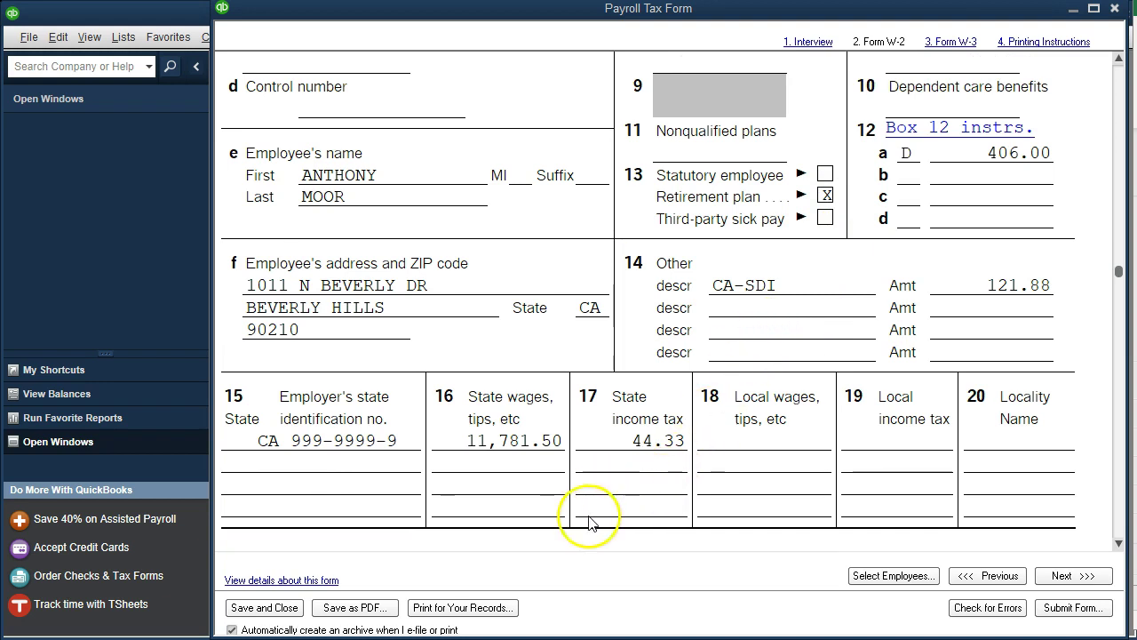
scroll(590, 525, down, 1)
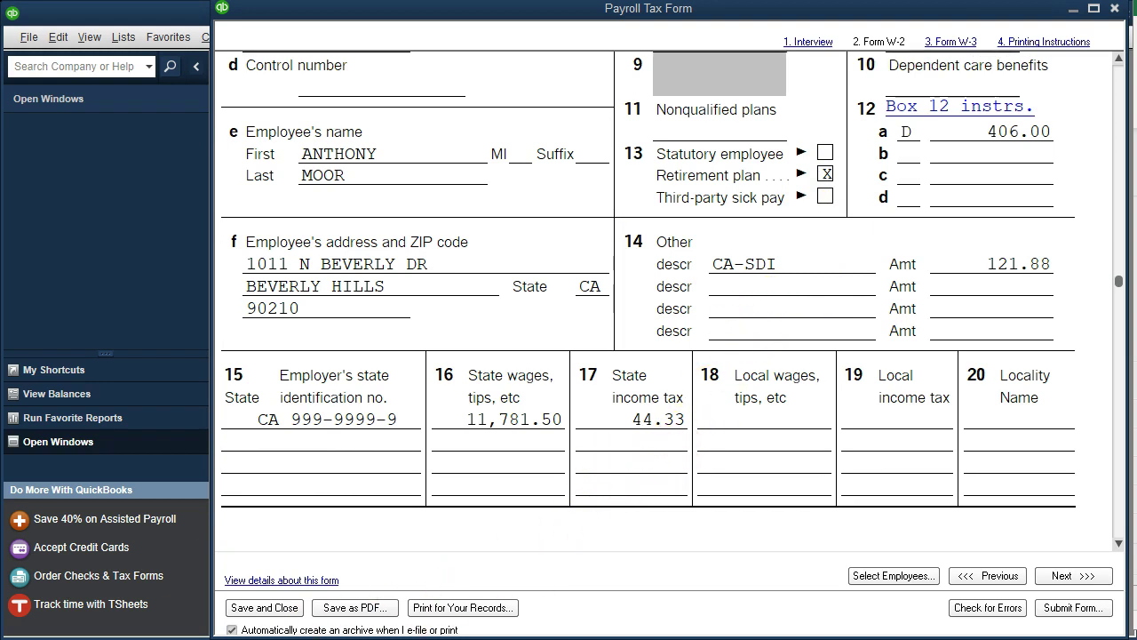
Advance to the Form W-3 transmittal and examine its wage, withholding and deferred compensation boxes
click(1066, 574)
click(1068, 576)
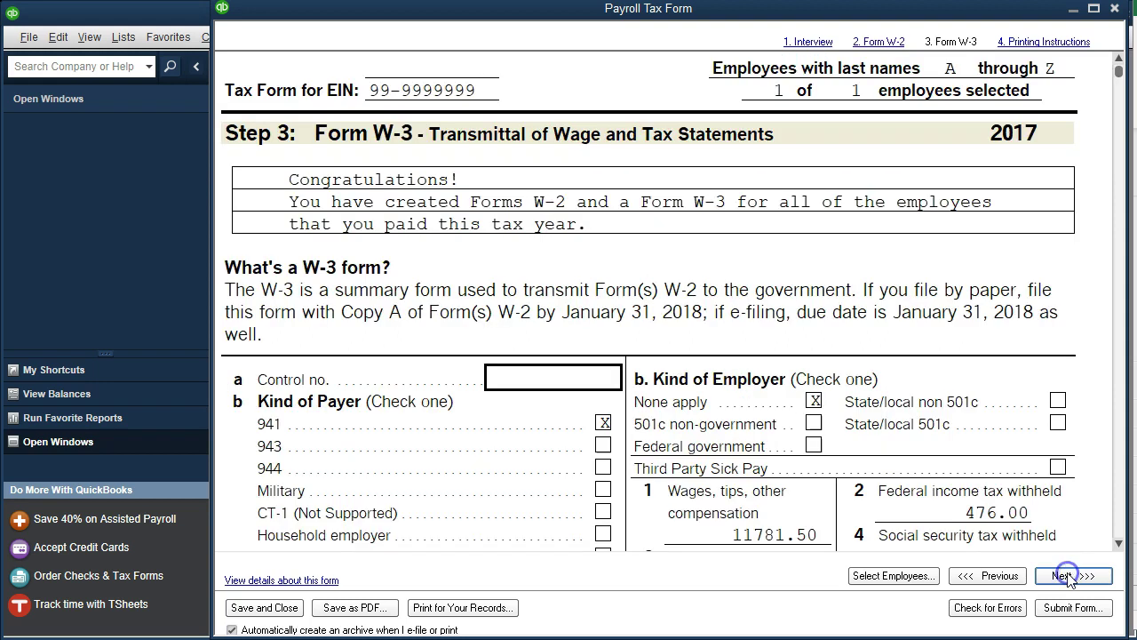
scroll(762, 380, down, 3)
scroll(762, 380, down, 2)
click(764, 373)
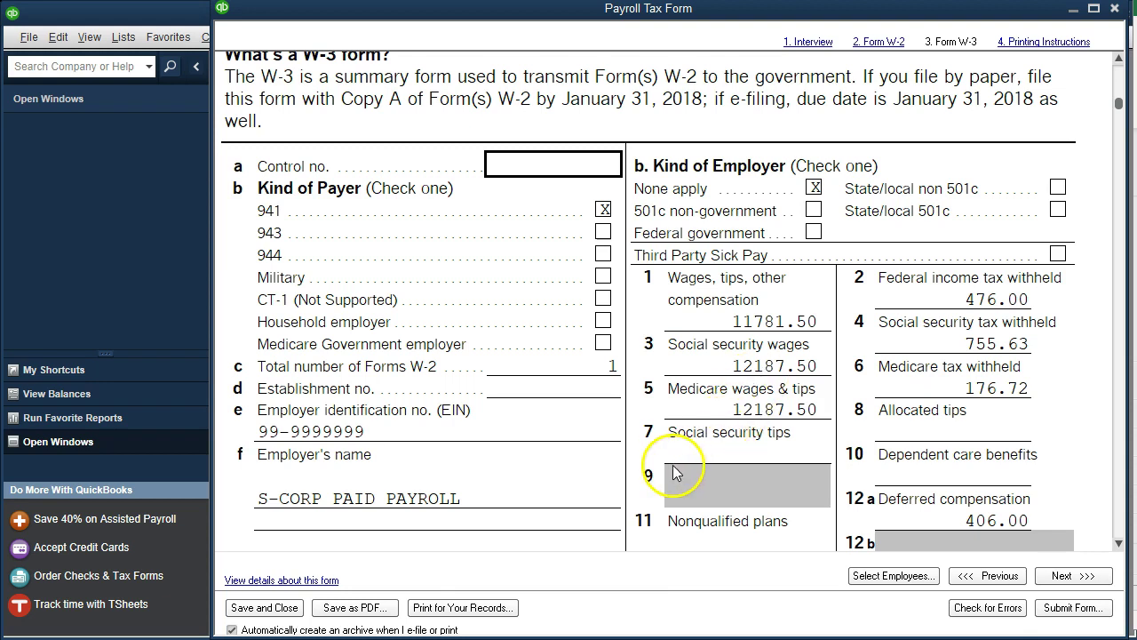
scroll(672, 471, down, 1)
scroll(673, 471, down, 2)
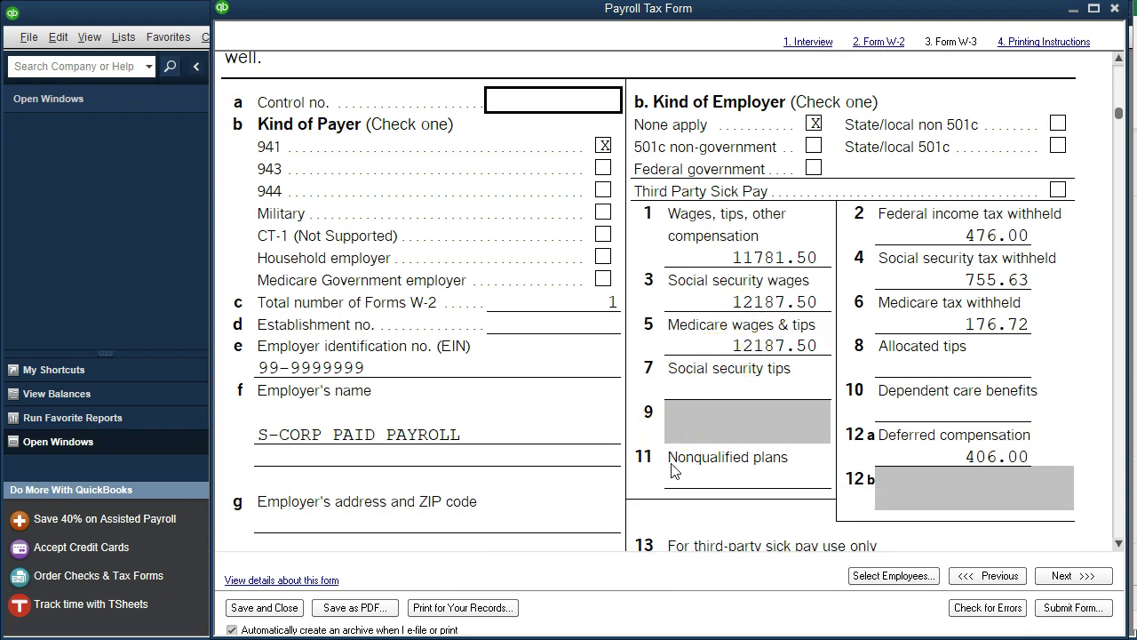
scroll(737, 377, down, 2)
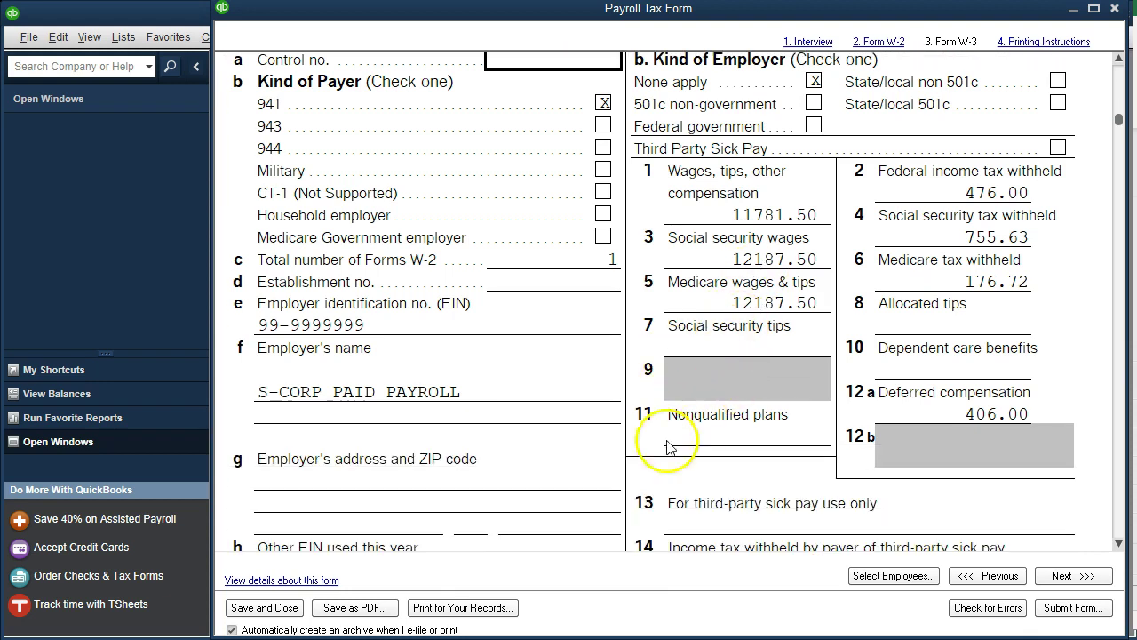